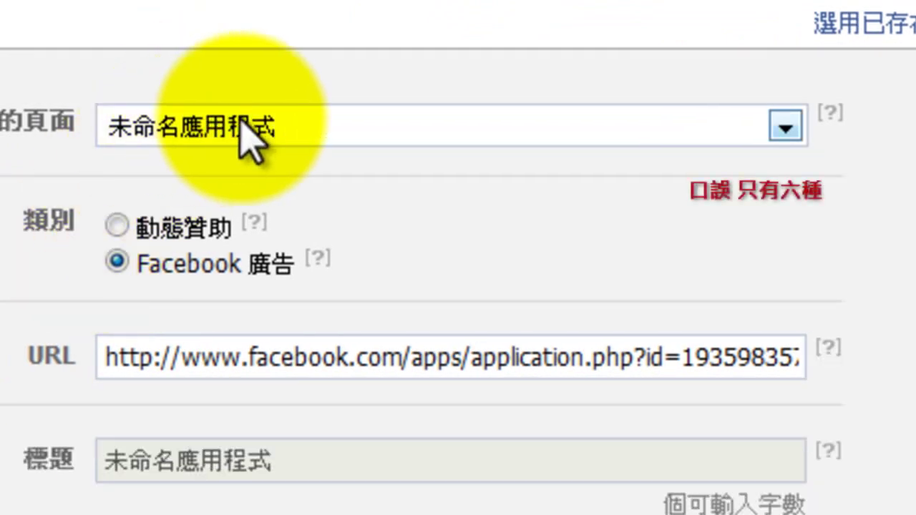
Examine the available destination page (目的頁面) options across external URL, fan pages, applications, events, places and domains
click(247, 136)
scroll(302, 241, up, 15)
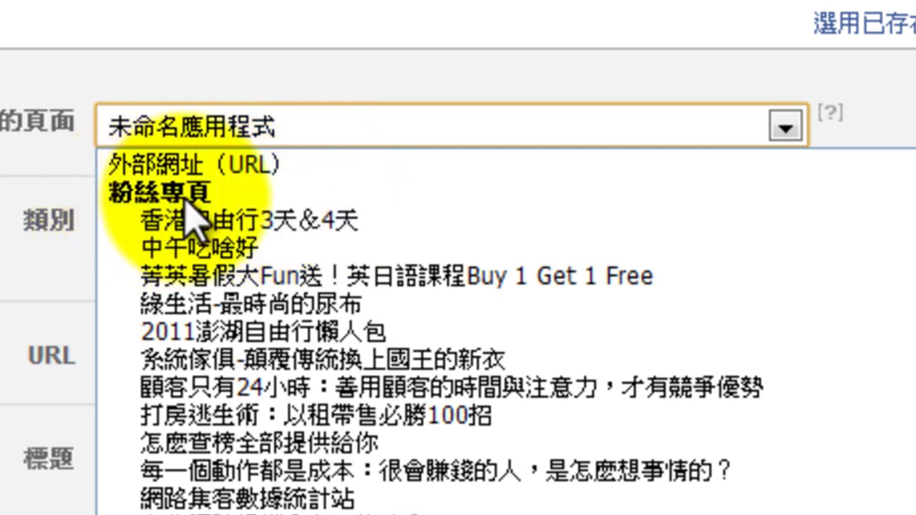
key(Up)
key(Up)
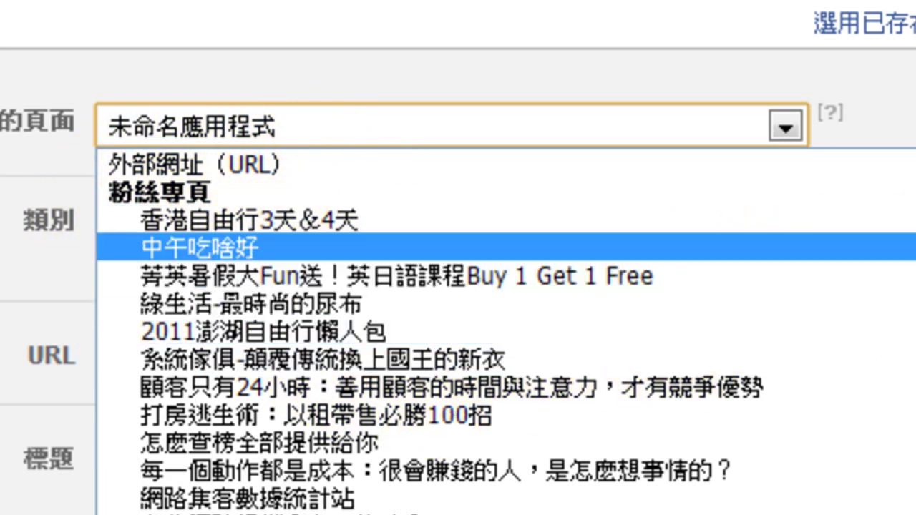
scroll(500, 329, down, 5)
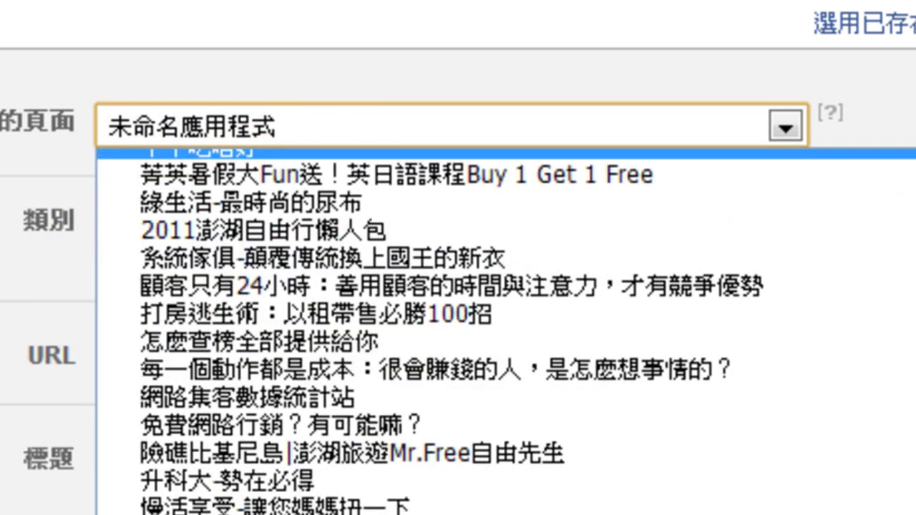
scroll(451, 329, down, 15)
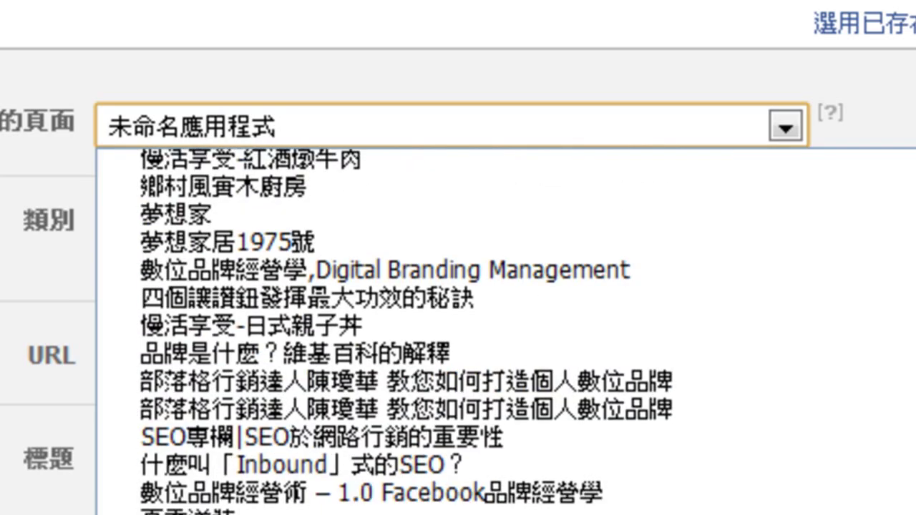
scroll(514, 373, down, 15)
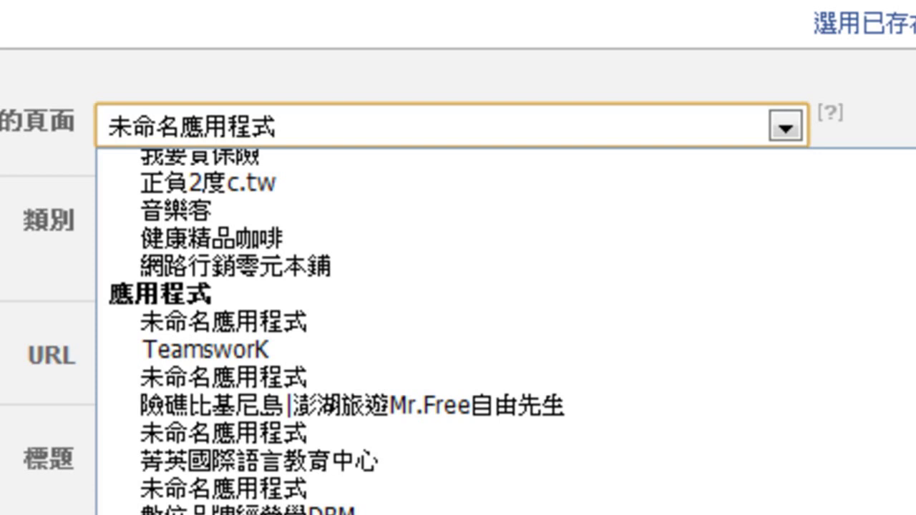
scroll(501, 414, down, 2)
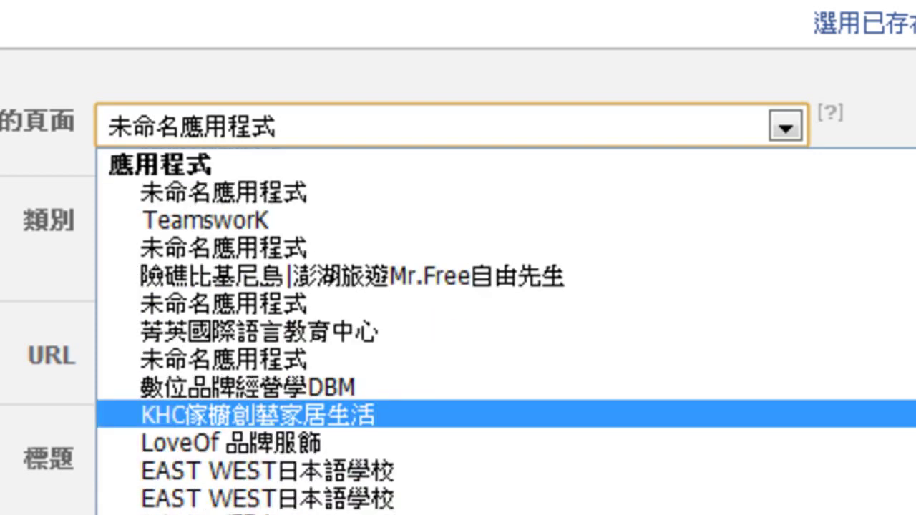
scroll(501, 329, down, 2)
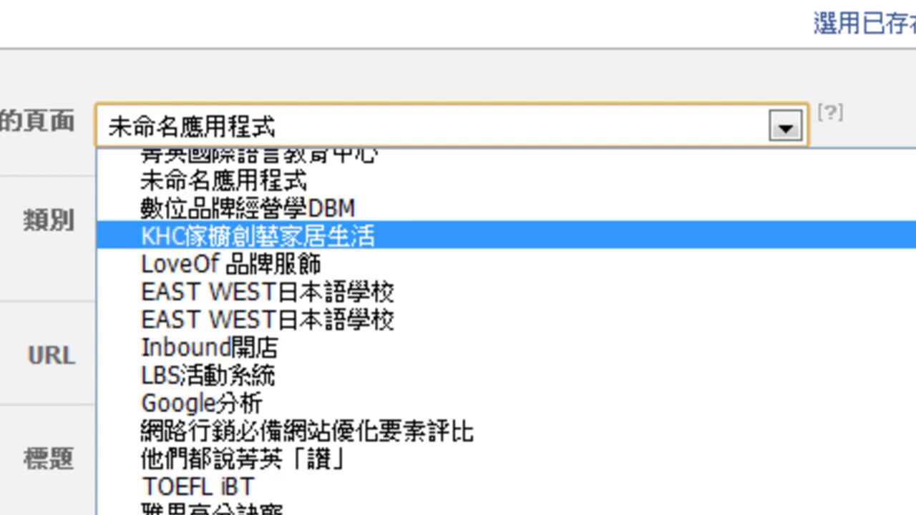
scroll(500, 329, up, 2)
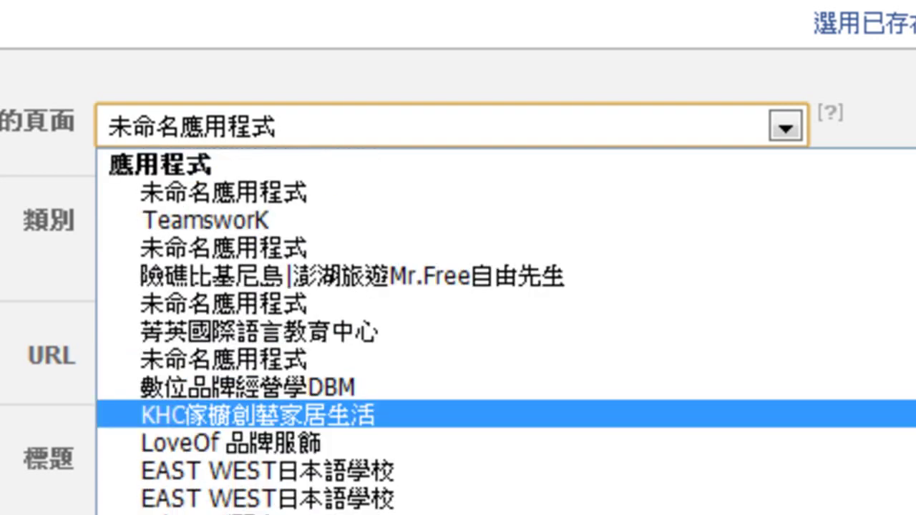
scroll(501, 330, down, 8)
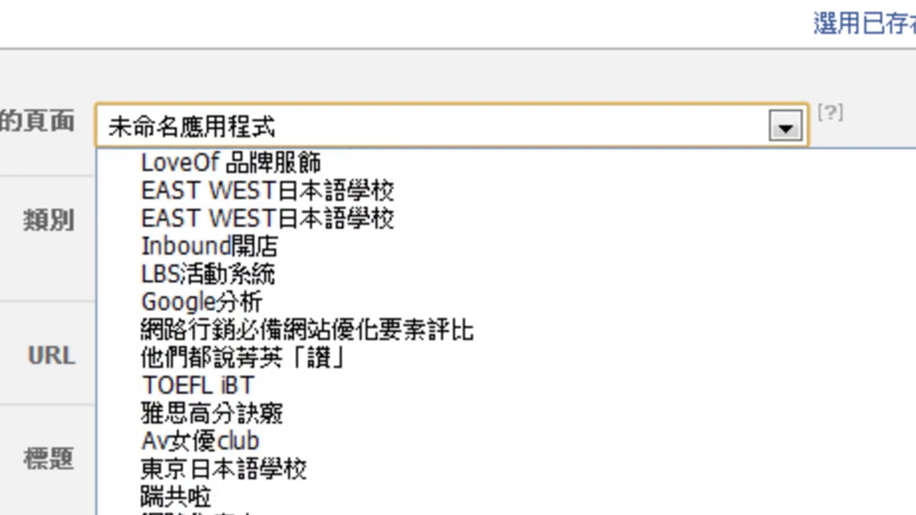
scroll(480, 294, down, 5)
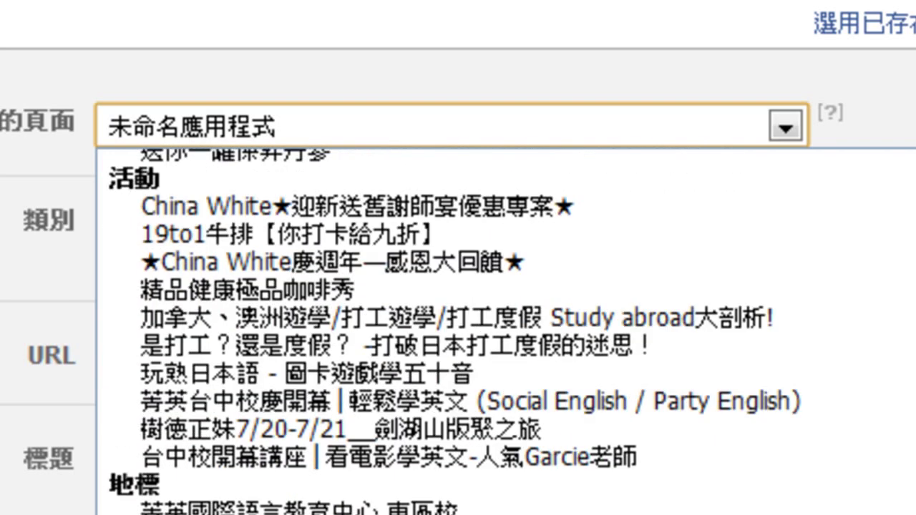
scroll(481, 293, up, 1)
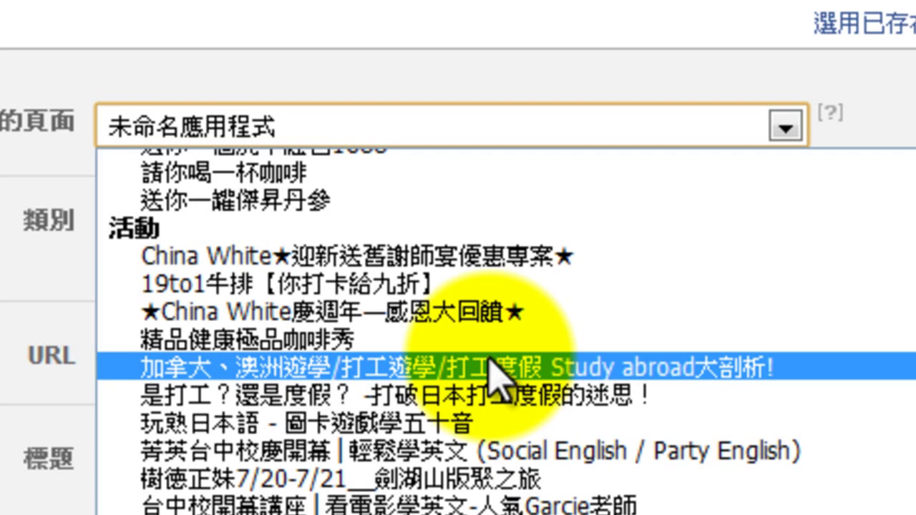
scroll(498, 379, down, 3)
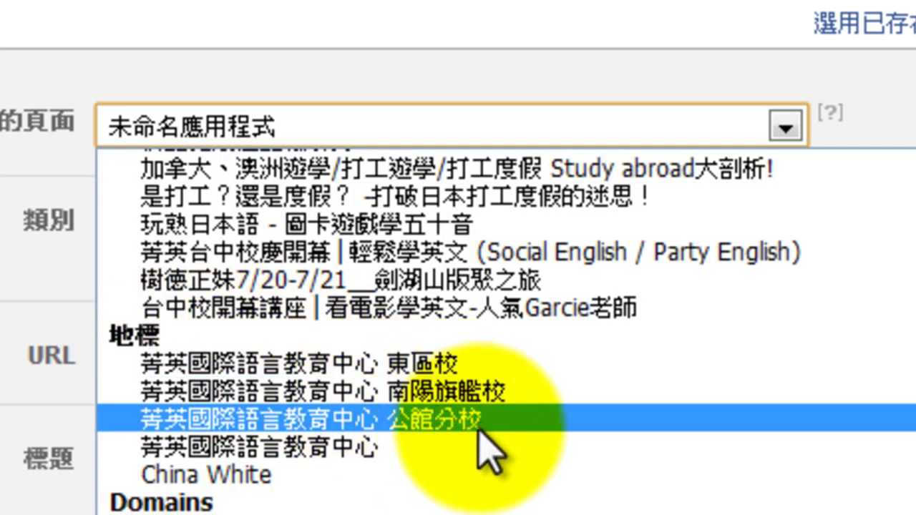
scroll(246, 509, down, 1)
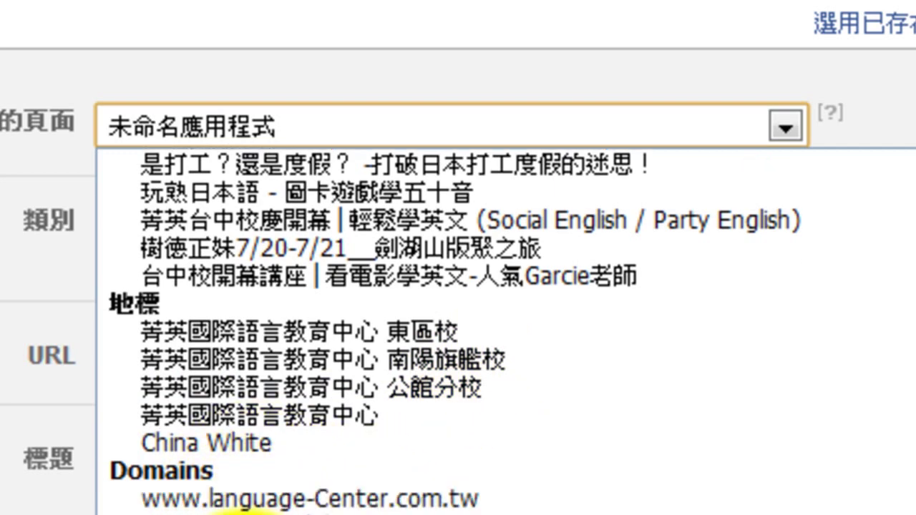
Set the ad's destination page (目的頁面) to the fan page 夢想家居1975號
scroll(245, 512, up, 3)
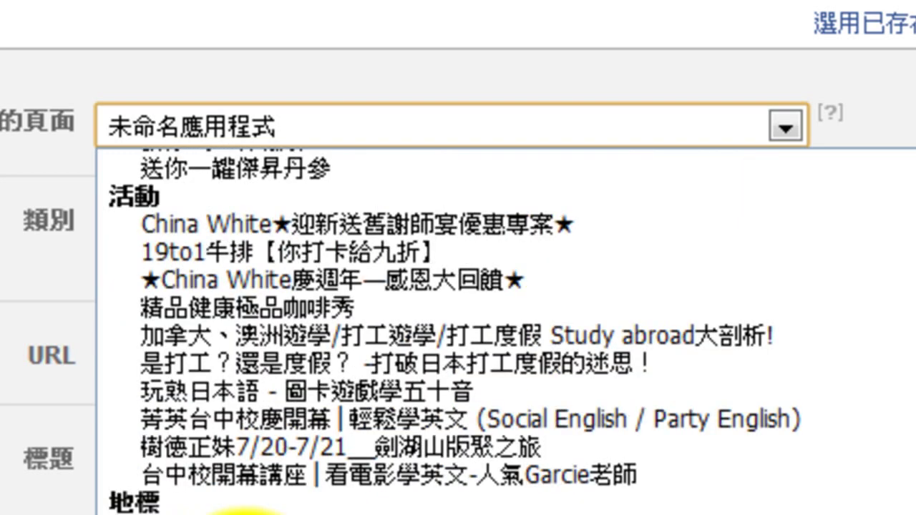
scroll(246, 513, up, 20)
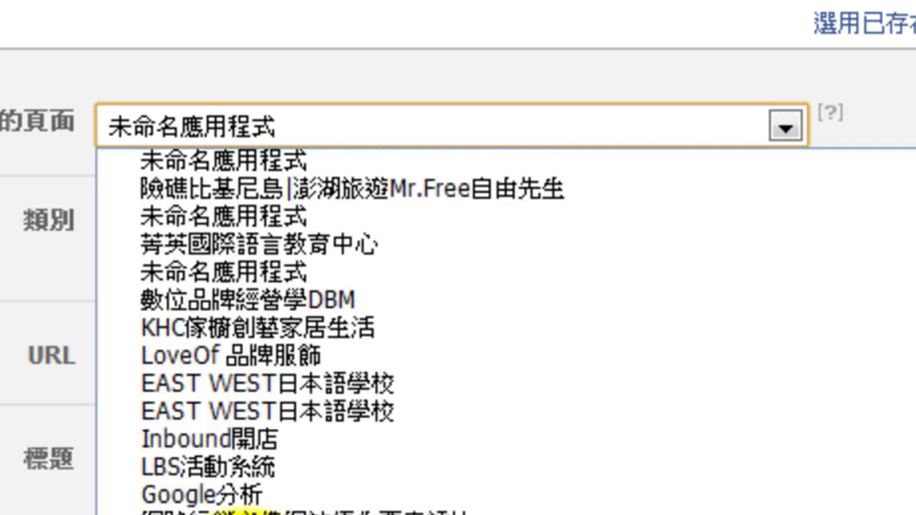
scroll(246, 512, up, 3)
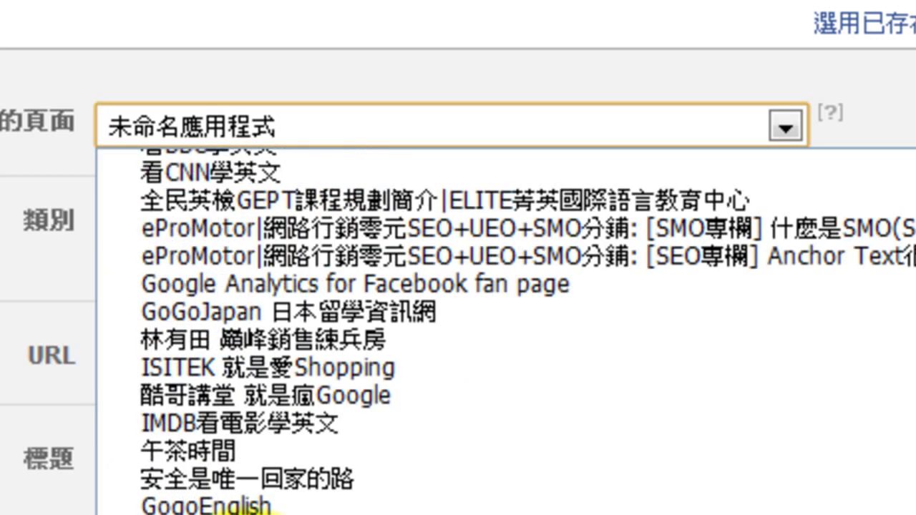
scroll(245, 512, up, 15)
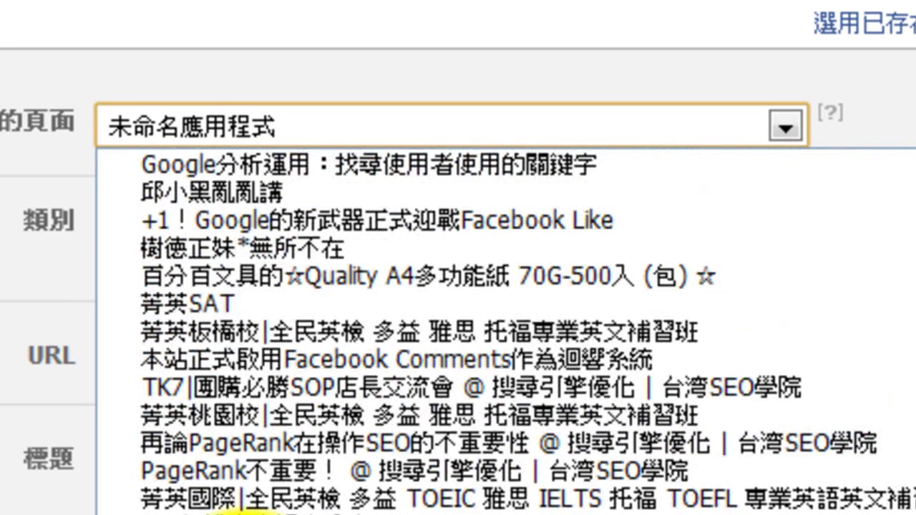
scroll(245, 512, up, 15)
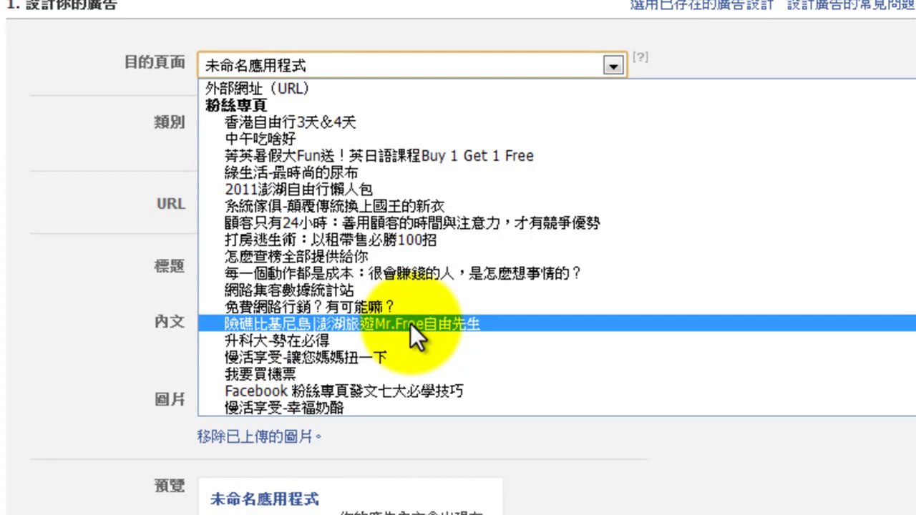
scroll(410, 323, down, 3)
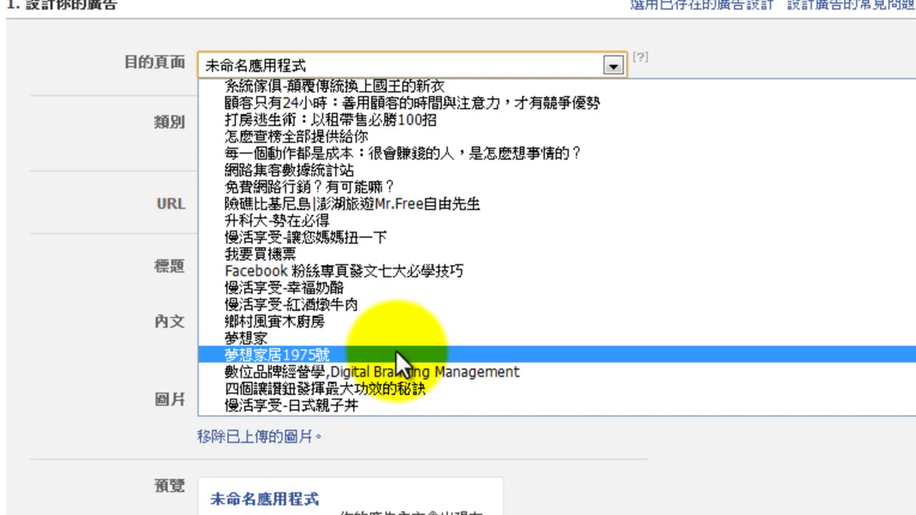
click(396, 351)
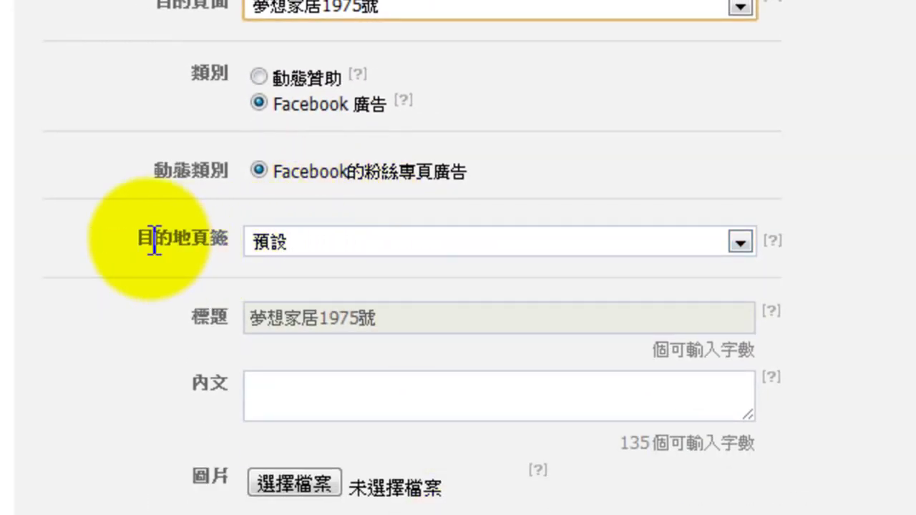
Review the available choices for the destination tab (目的地頁籤) without changing the selection
drag(139, 239, 229, 240)
click(228, 240)
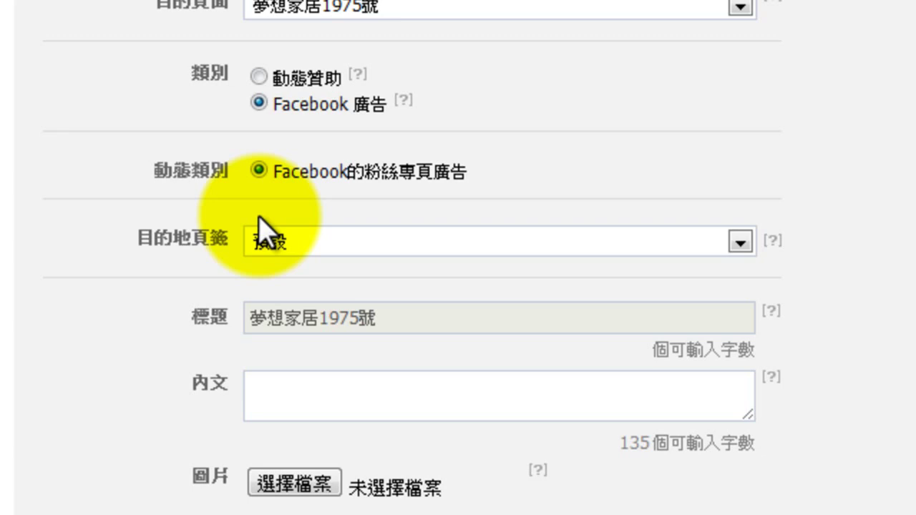
click(299, 241)
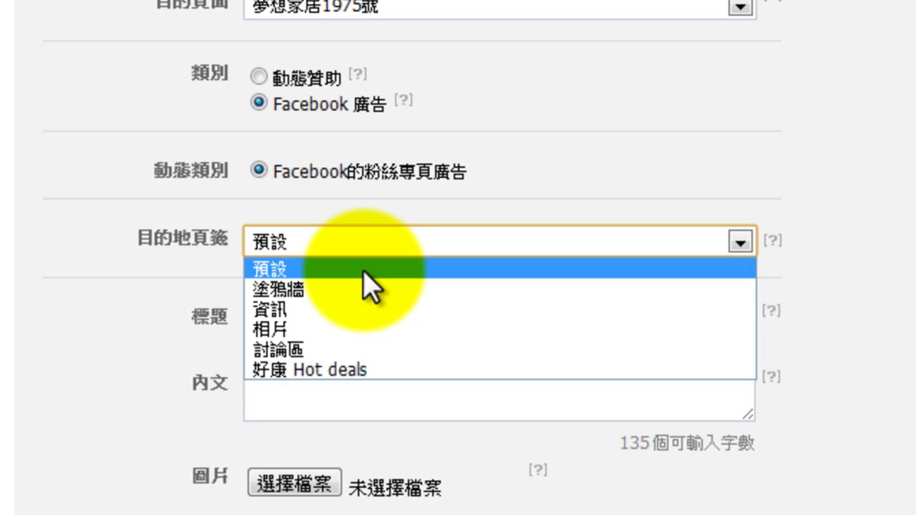
click(193, 227)
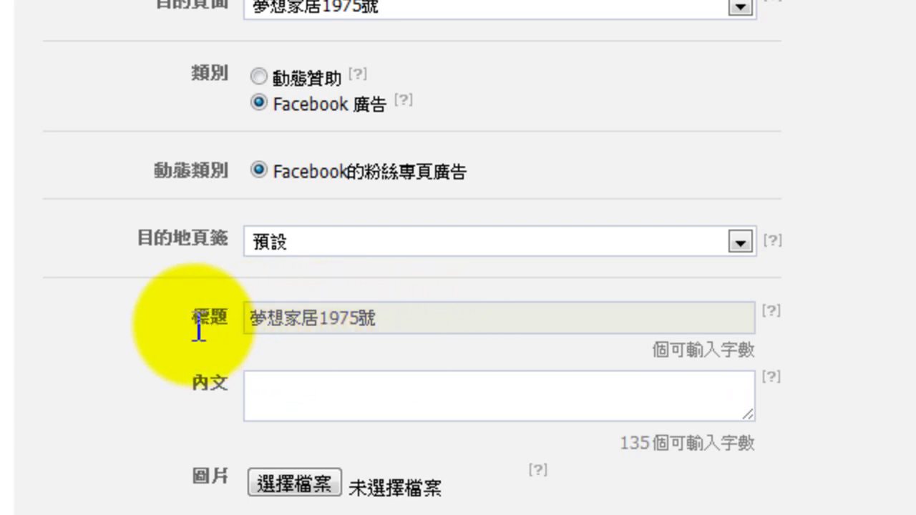
Look over the ad's title (標題) and place the cursor in the empty body text (內文)
drag(198, 330, 347, 348)
click(347, 350)
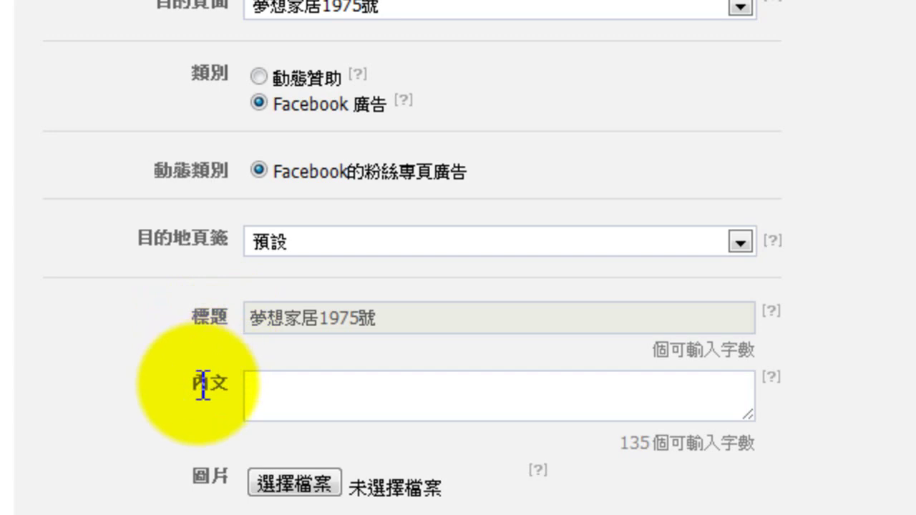
click(262, 382)
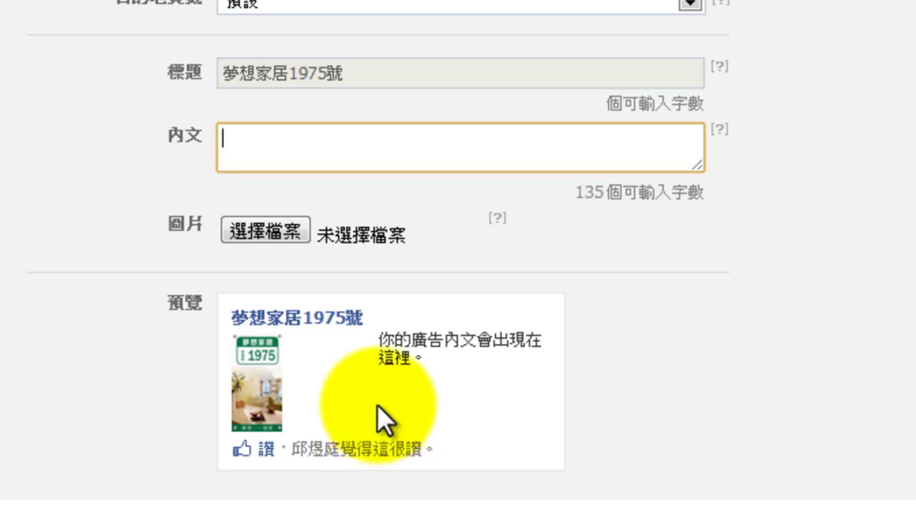
Examine the audience targeting section (廣告受眾篩選條件) and the campaign, budget and schedule section of the ad form
scroll(200, 172, down, 8)
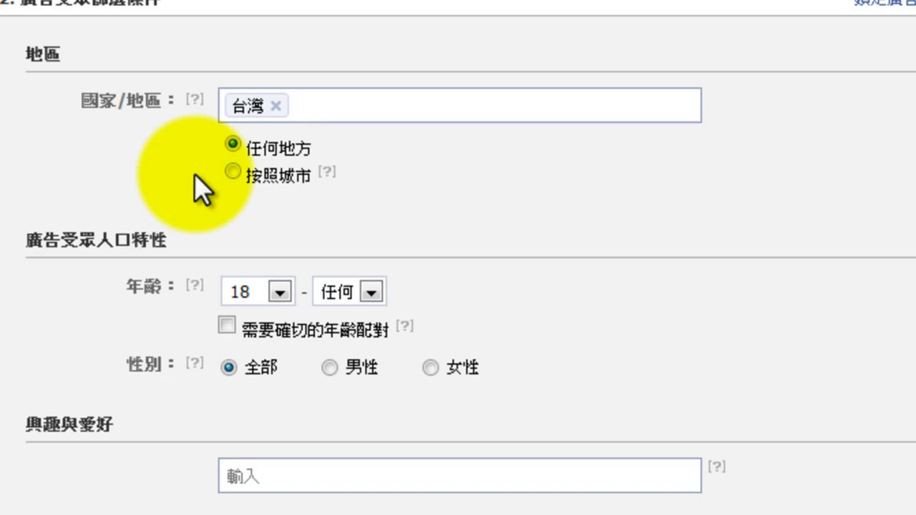
scroll(200, 190, down, 10)
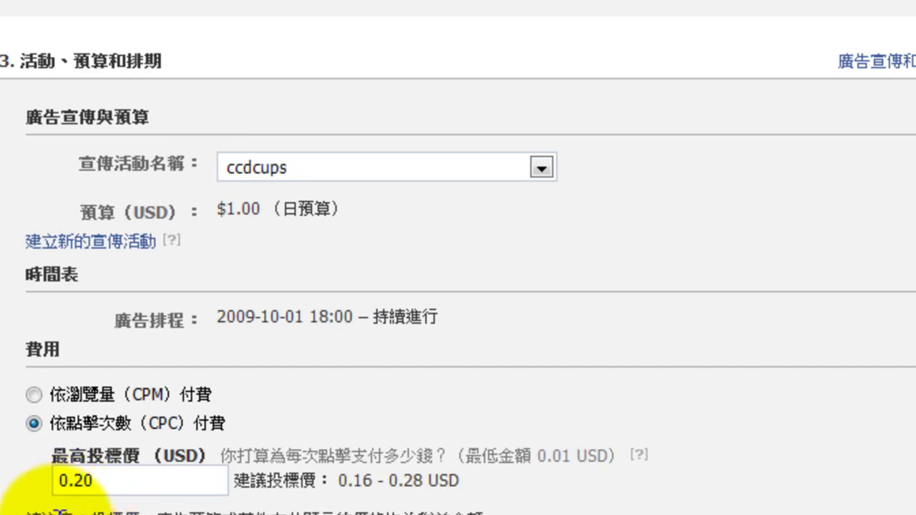
scroll(57, 509, up, 10)
scroll(52, 510, up, 2)
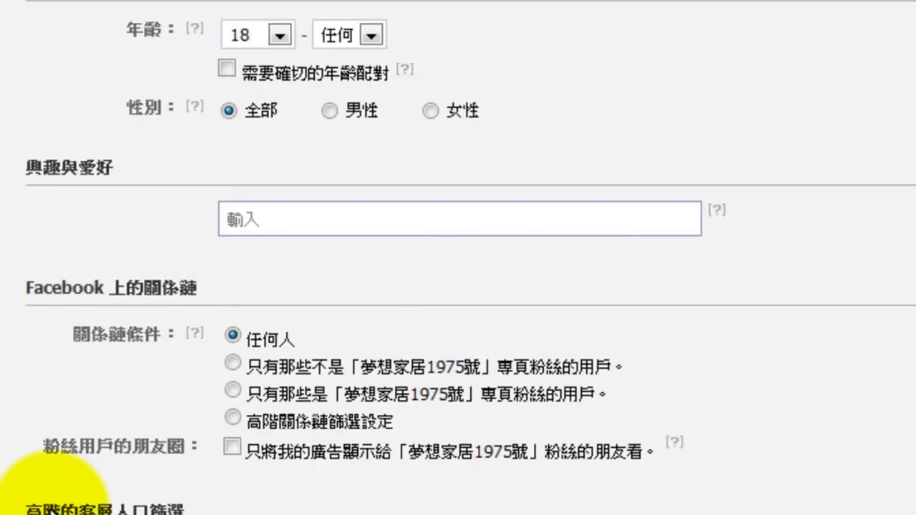
scroll(75, 441, down, 2)
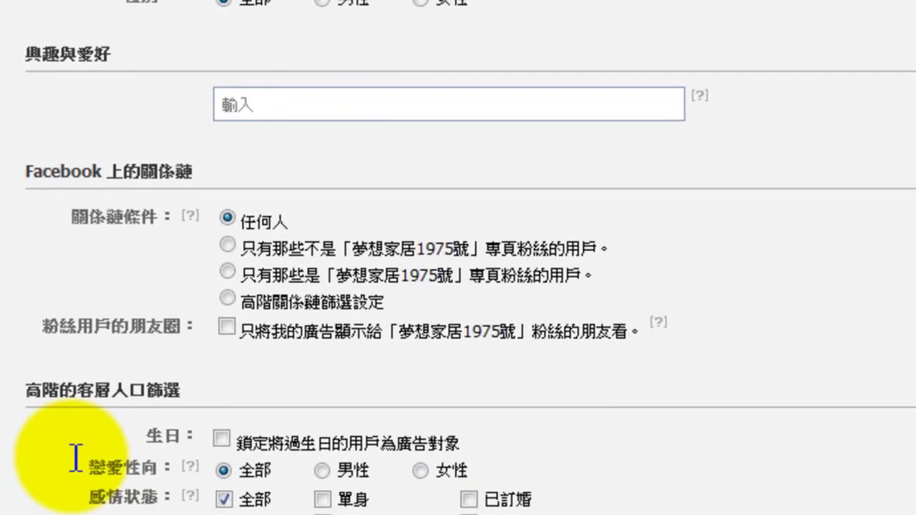
scroll(76, 460, up, 2)
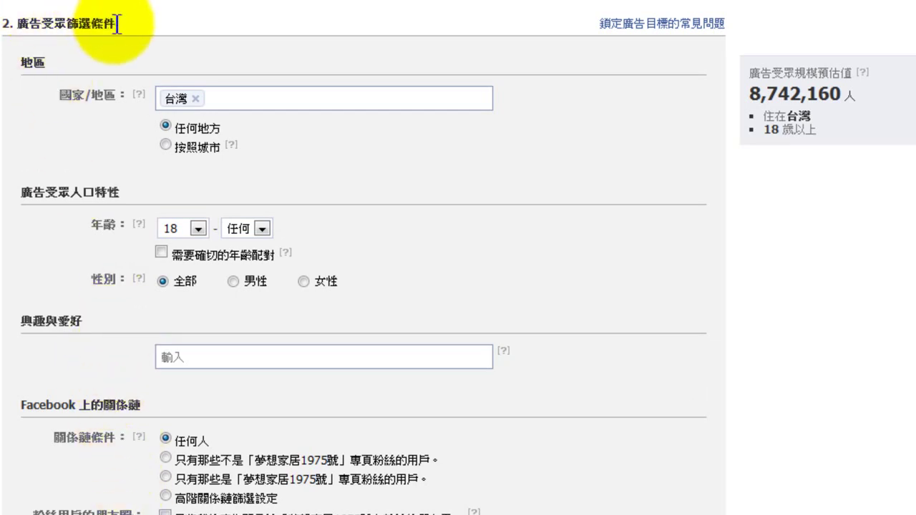
drag(117, 24, 1, 25)
click(2, 36)
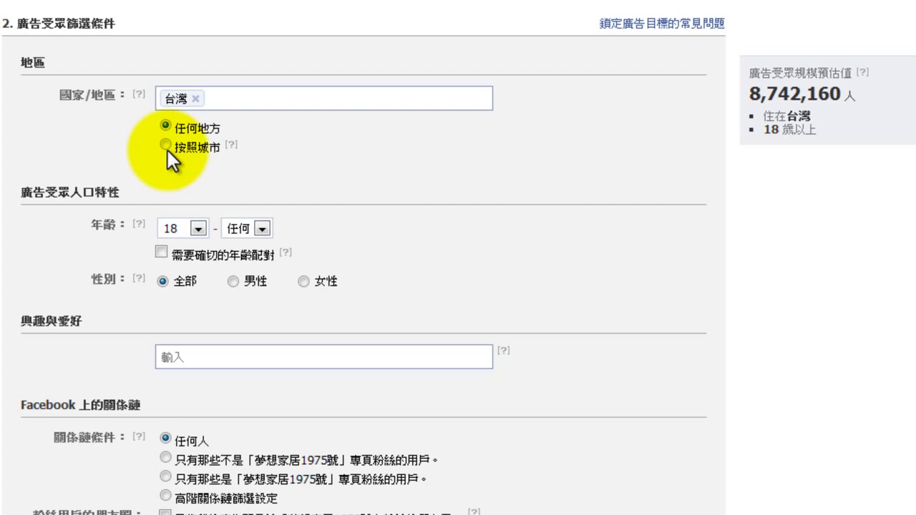
Switch location targeting to by city (按照城市), add Taipei, Taiwan, and check the estimated audience size
click(166, 145)
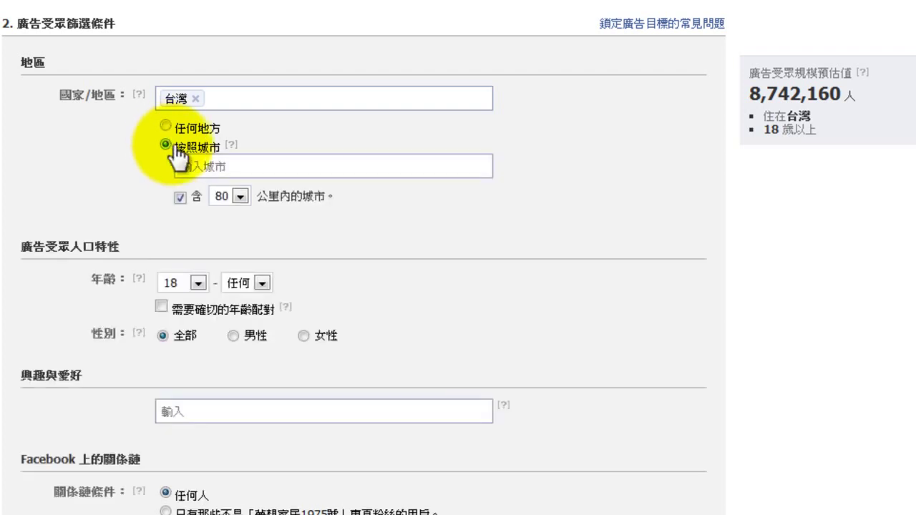
click(219, 166)
text(tai)
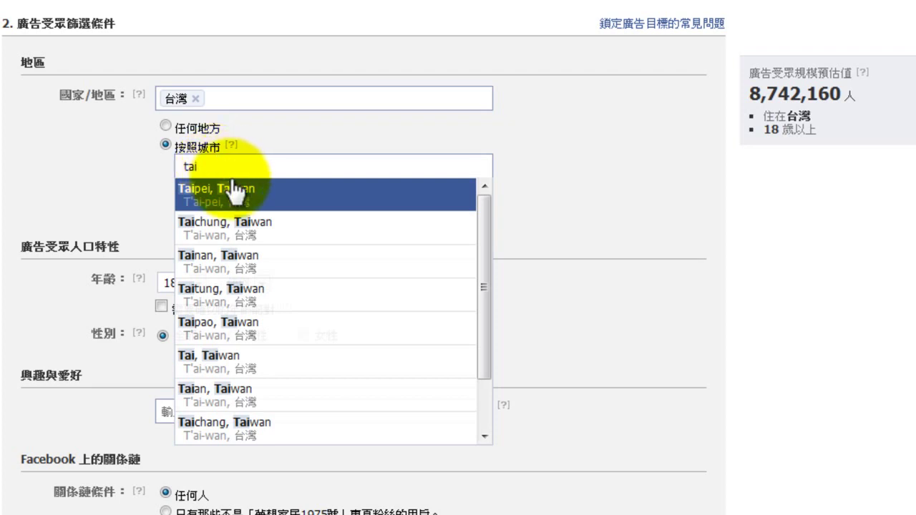
click(286, 204)
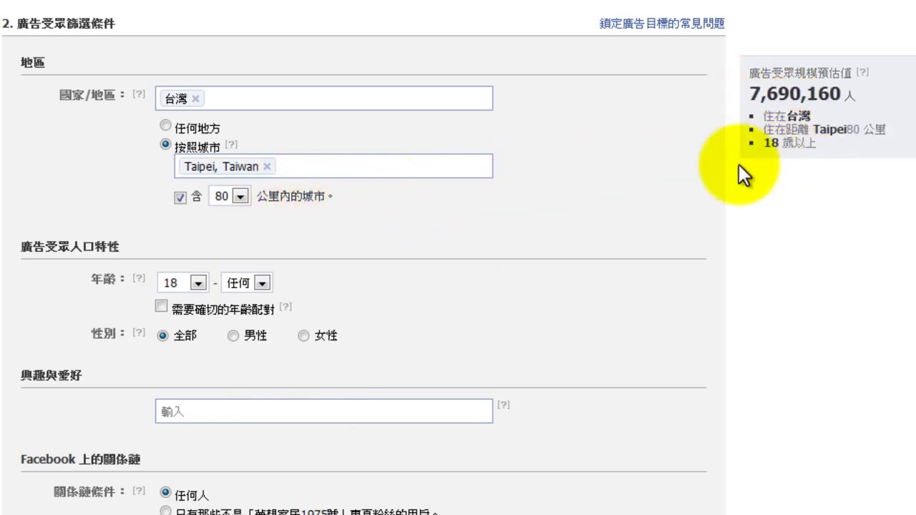
drag(748, 100, 847, 100)
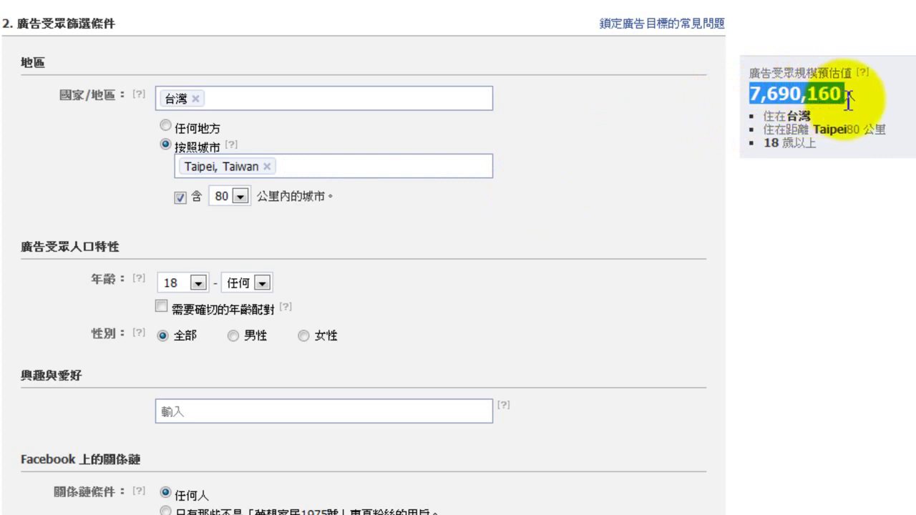
Narrow the location targeting to cities within 16 km (公里) of Taipei, Taiwan
click(848, 100)
drag(749, 93, 791, 93)
click(692, 186)
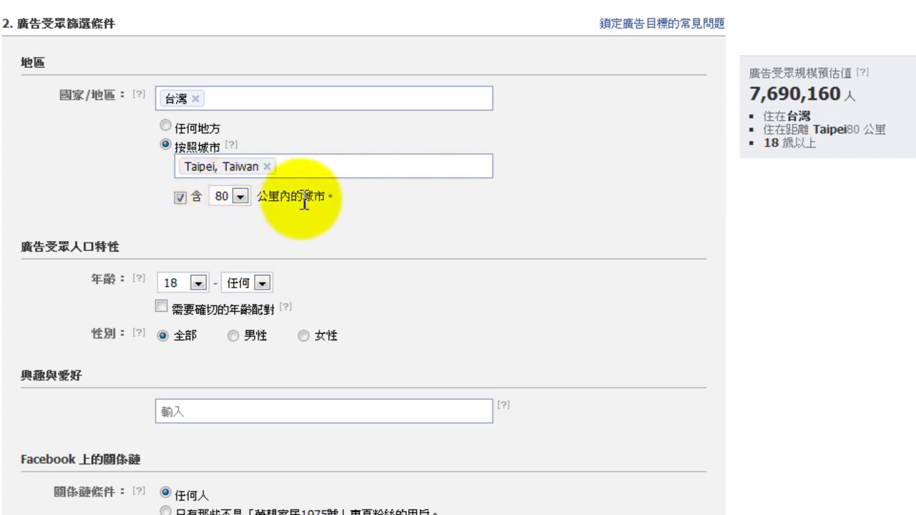
click(241, 195)
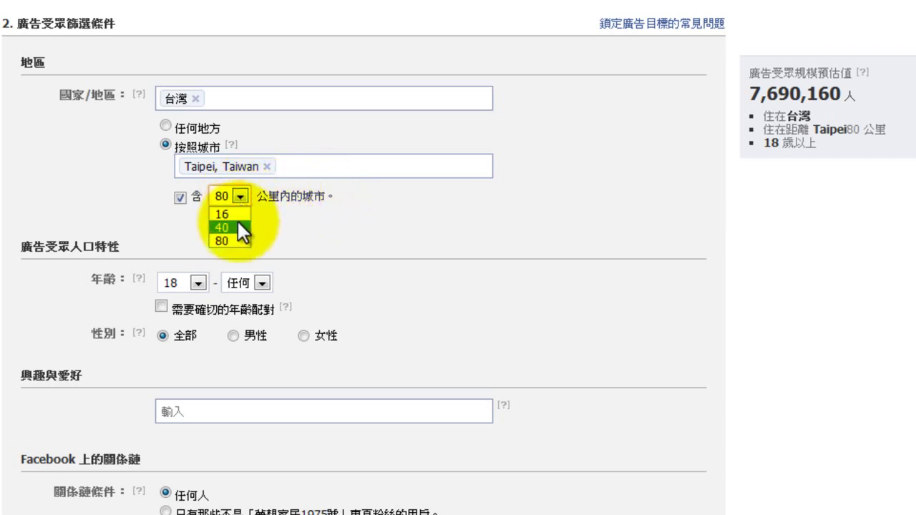
click(237, 214)
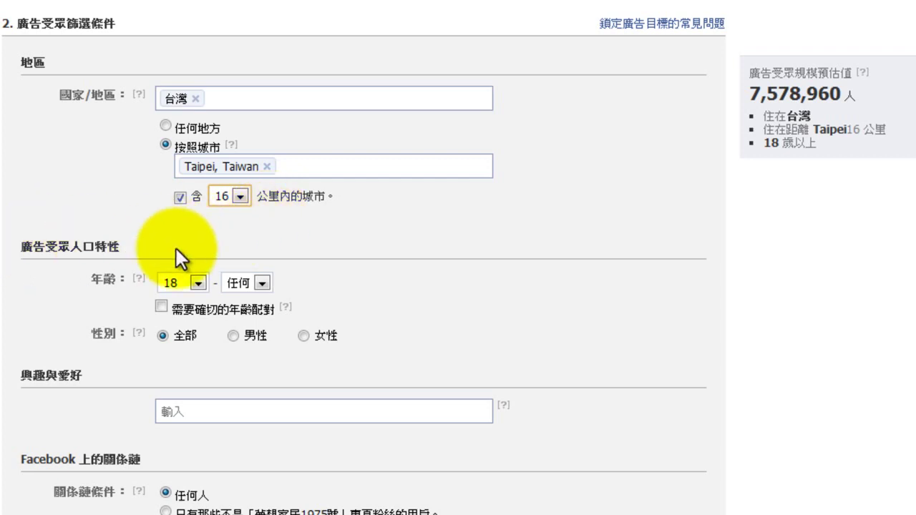
Restrict the audience demographics to women (女性) between 25 and 30 years old
scroll(176, 248, down, 3)
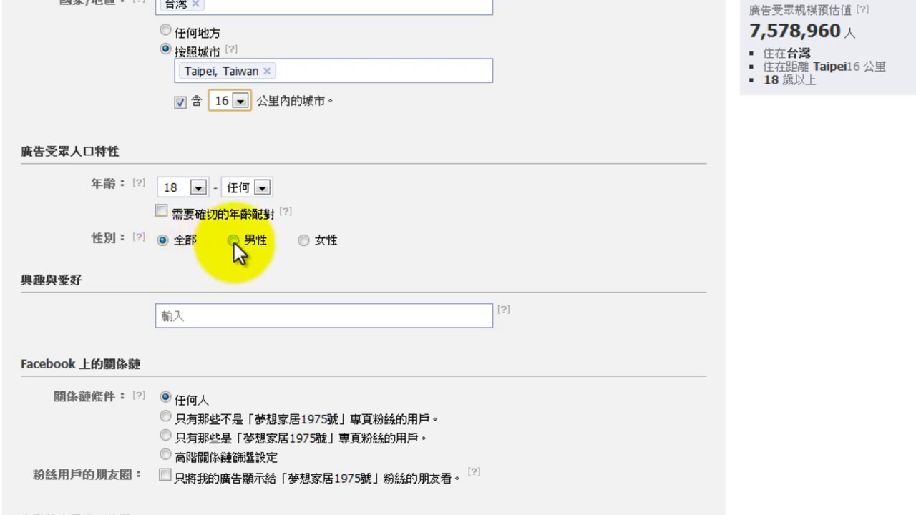
click(303, 241)
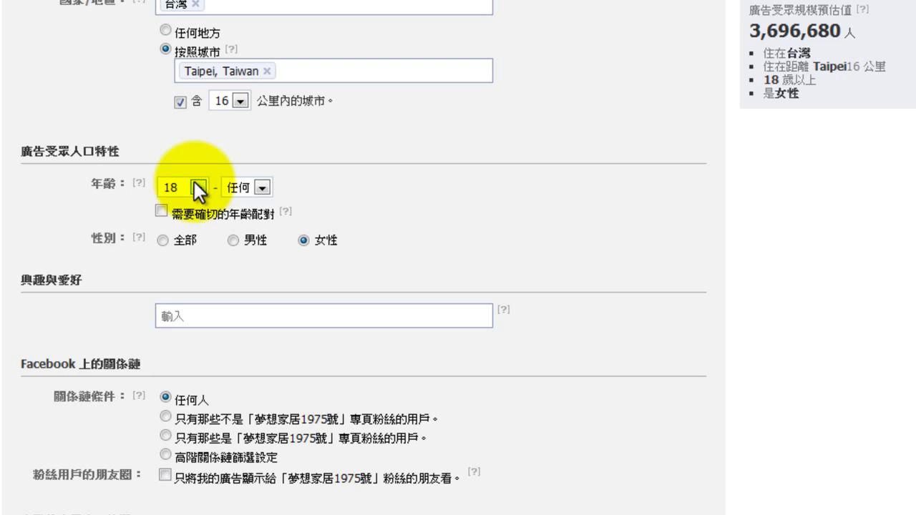
click(196, 185)
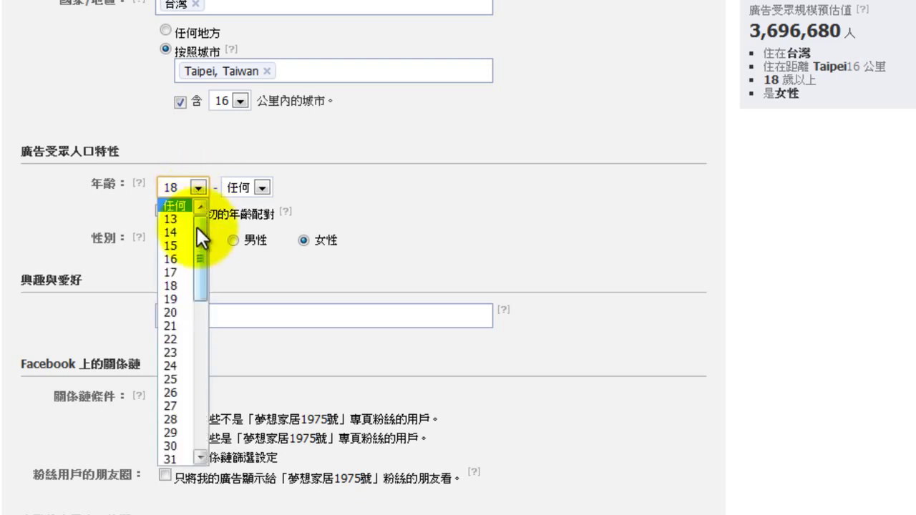
scroll(199, 258, down, 1)
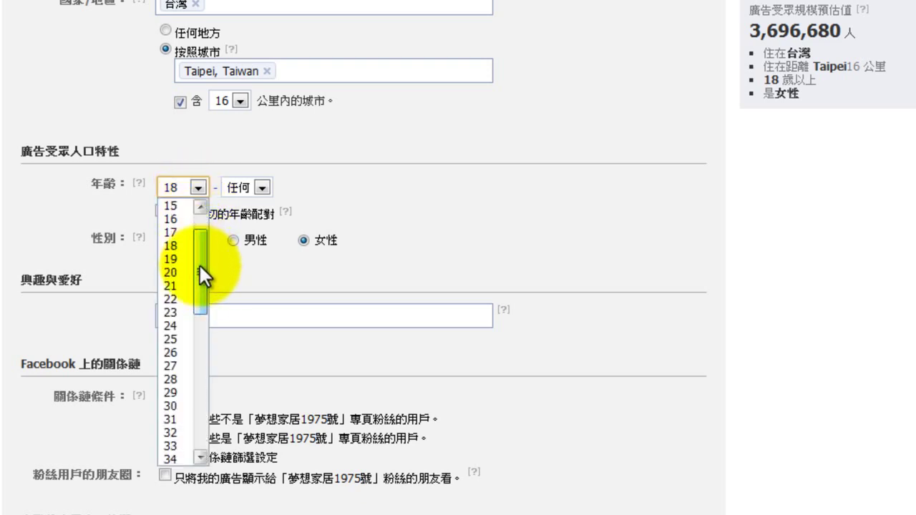
click(173, 339)
click(260, 188)
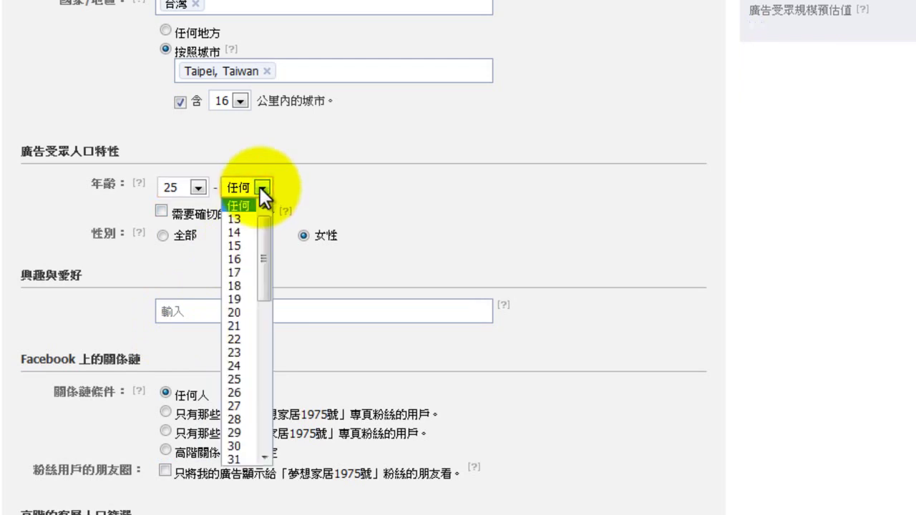
click(236, 442)
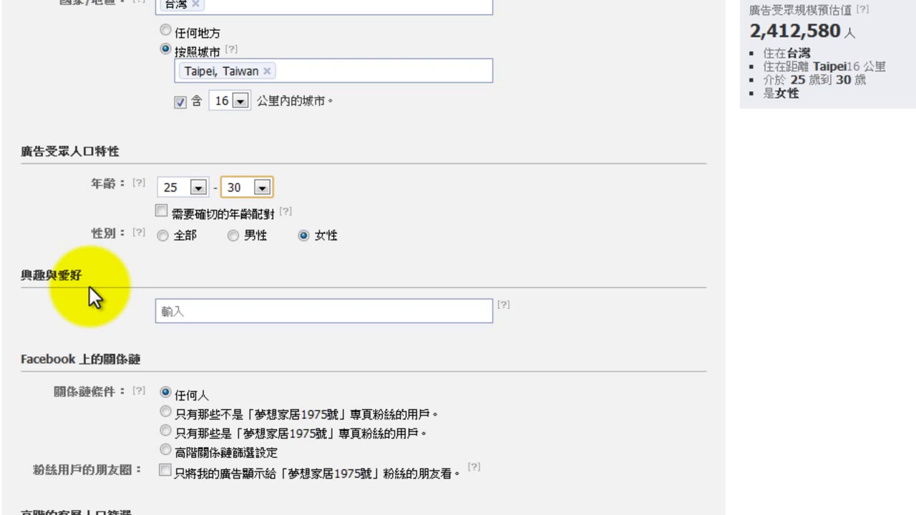
Add 背包客棧 and 背包客 as audience interests (興趣與愛好)
click(199, 313)
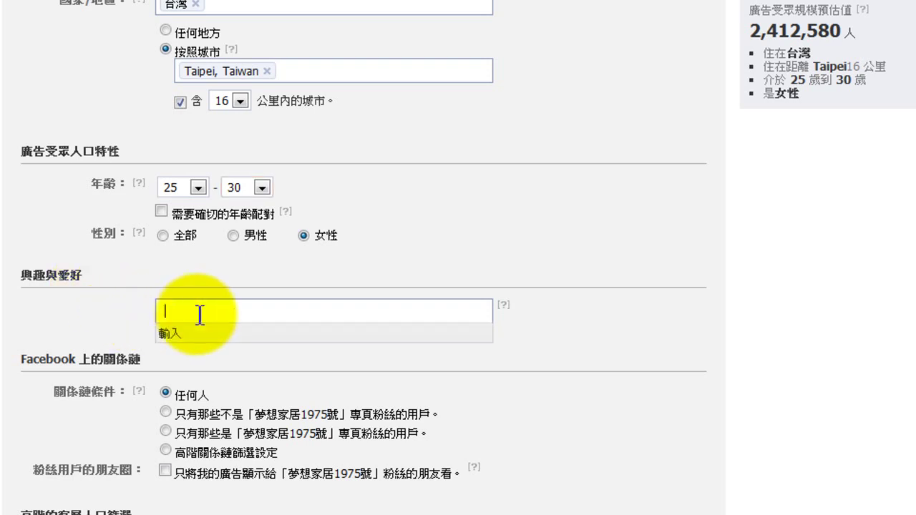
text(背包ㄍ)
text(客)
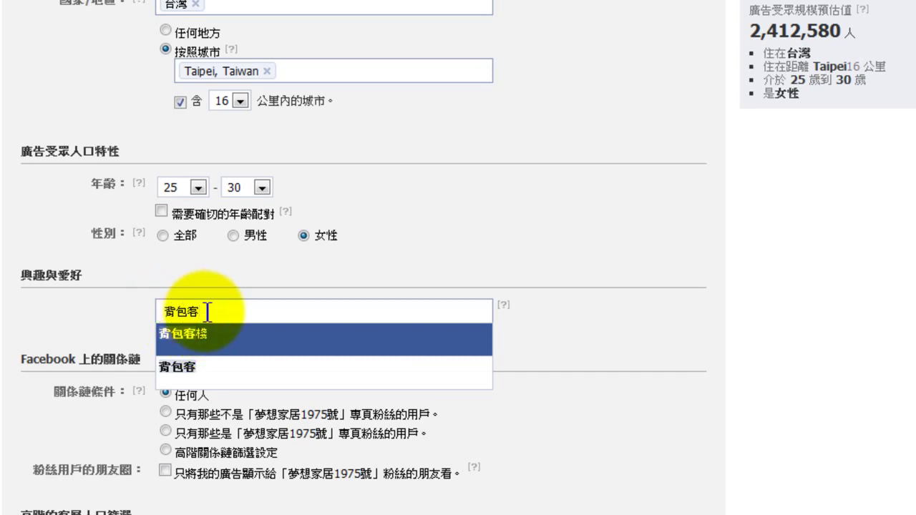
click(206, 336)
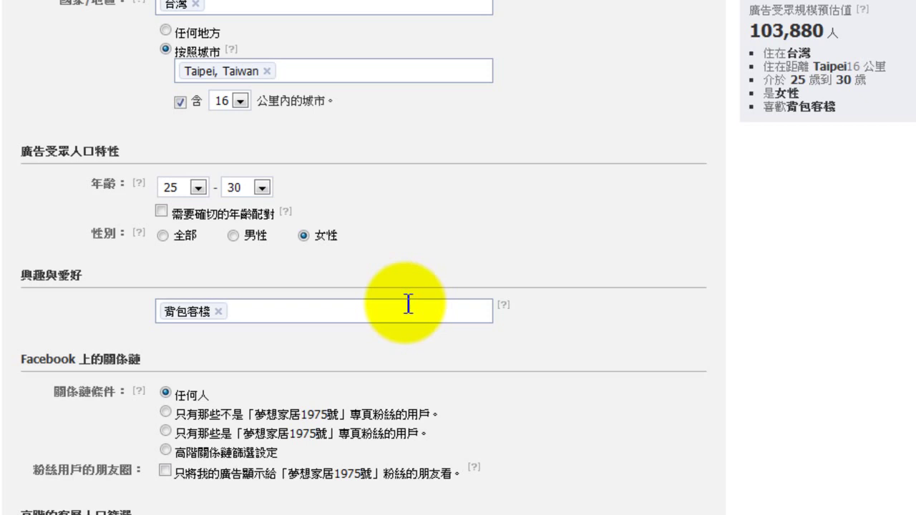
text(杯)
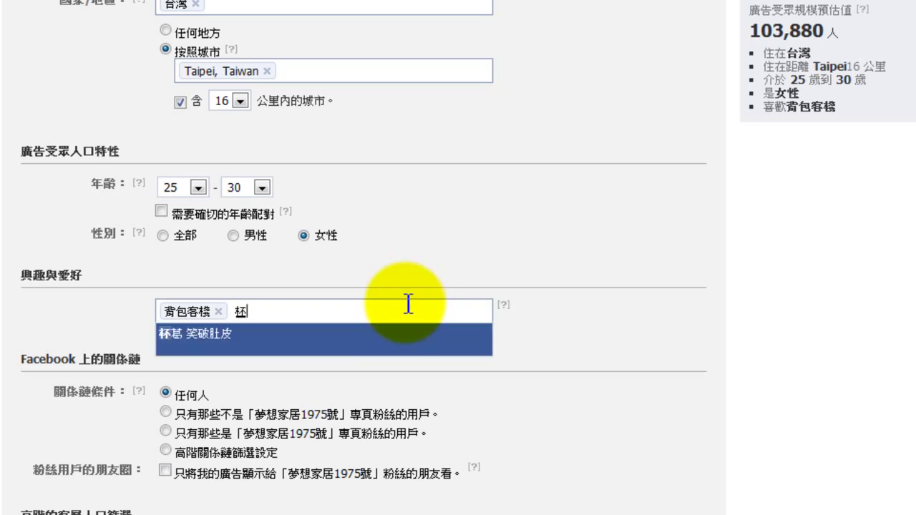
text(包客)
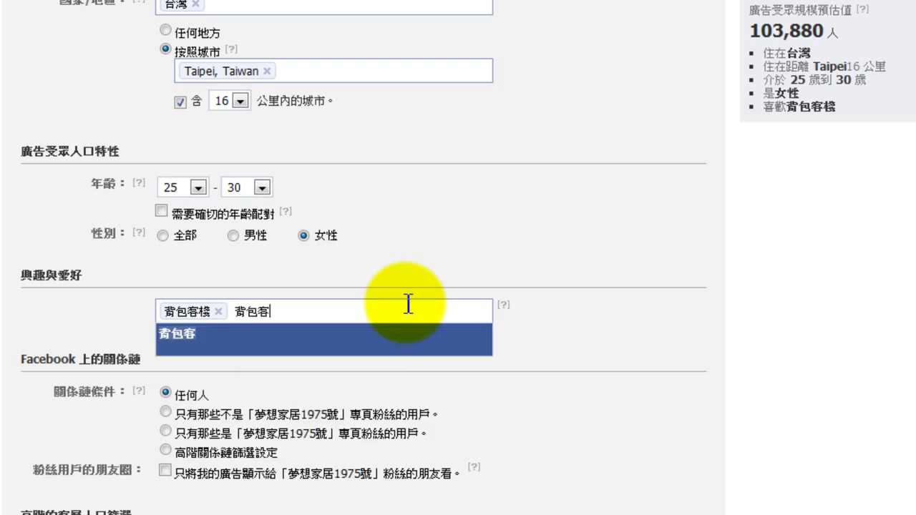
key(Return)
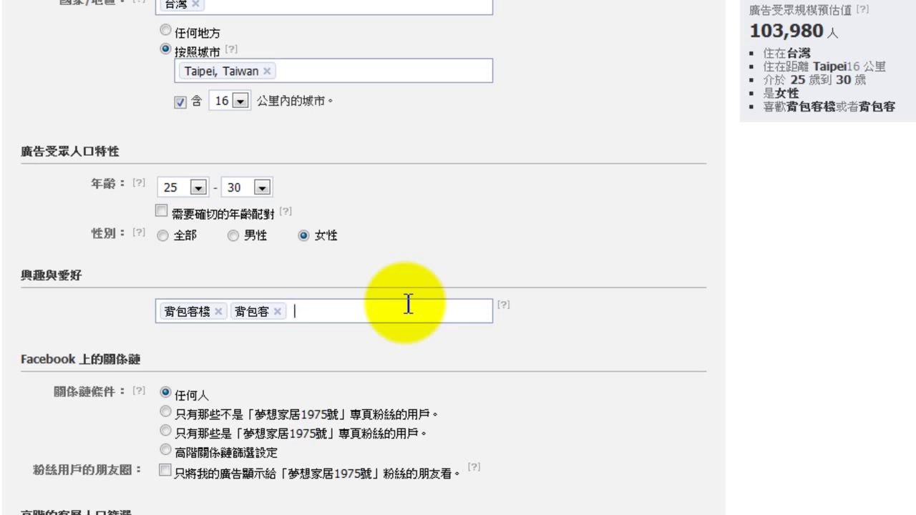
Look up 旅遊 among the interests and add 旅遊資訊粉絲團 Traveling to the audience criteria
text(呂二)
key(space)
key(Return)
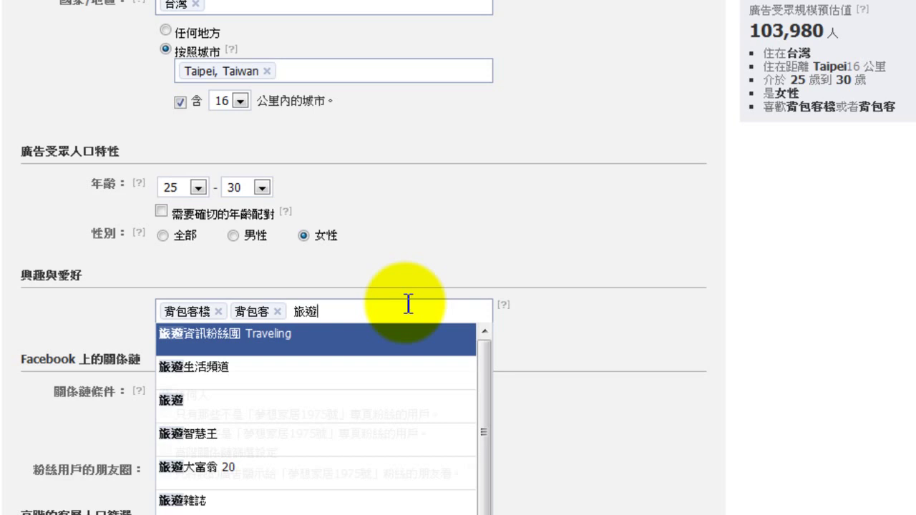
key(Return)
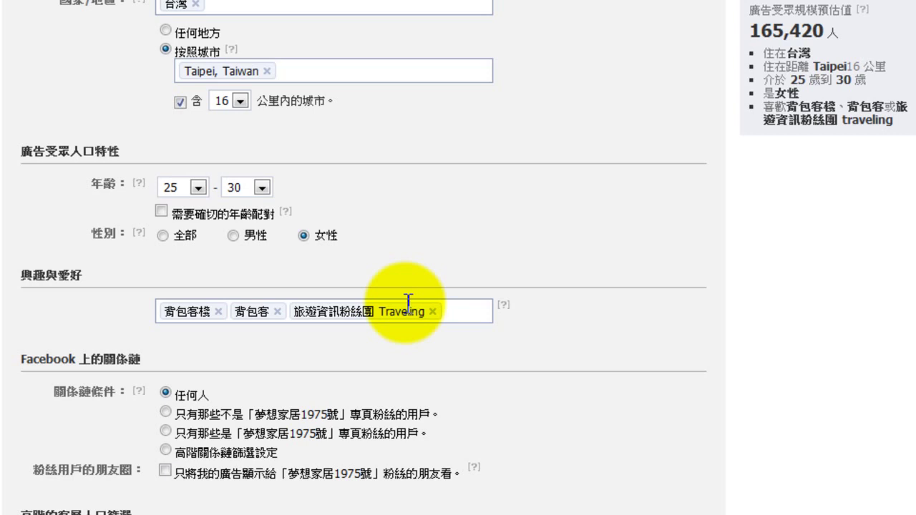
Remove all entries from the interests (興趣與愛好) of the ad audience
key(BackSpace)
key(BackSpace)
key(BackSpace)
key(BackSpace)
key(BackSpace)
key(BackSpace)
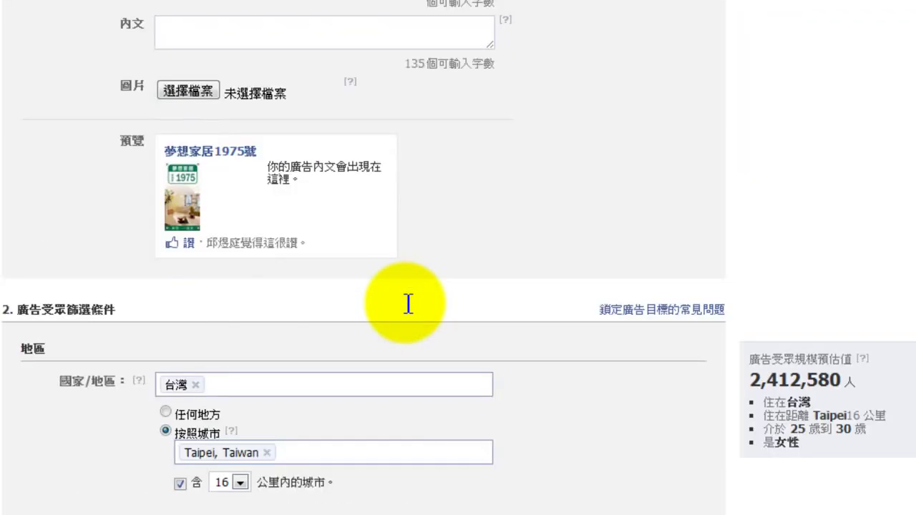
scroll(408, 304, up, 10)
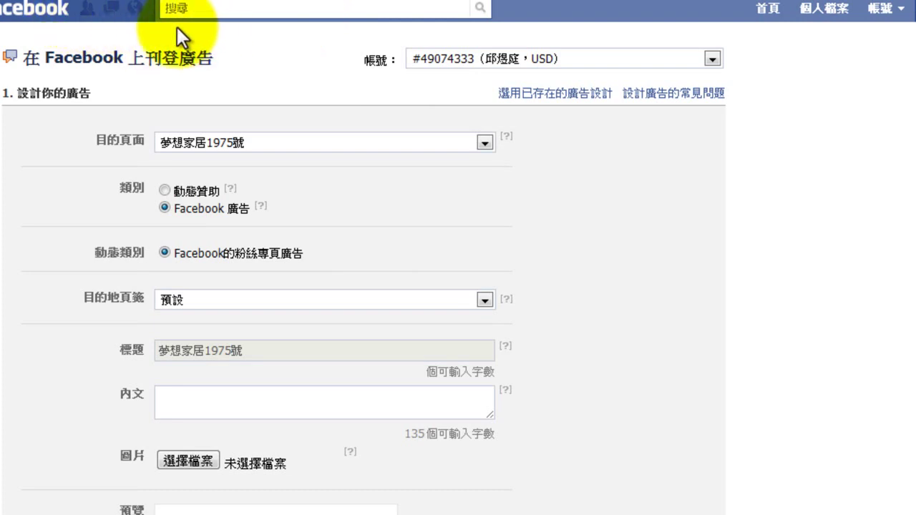
scroll(177, 29, down, 12)
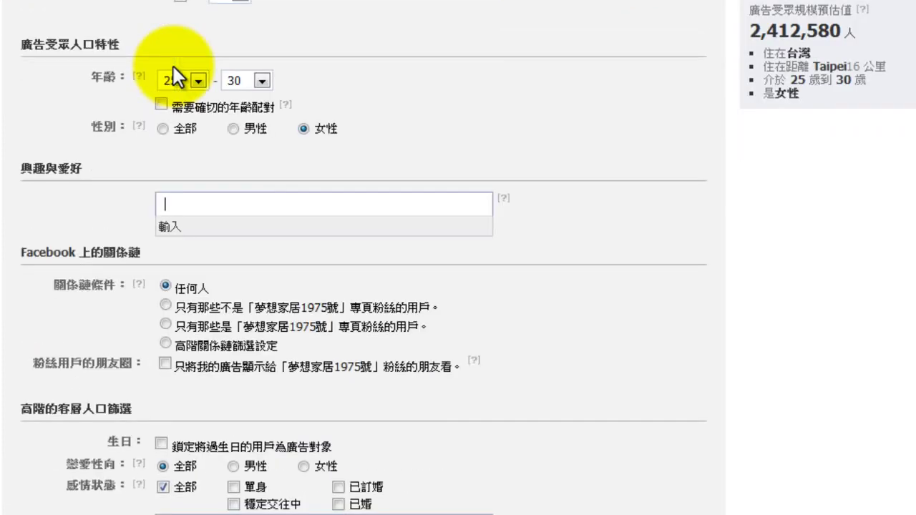
drag(24, 180, 62, 171)
click(59, 169)
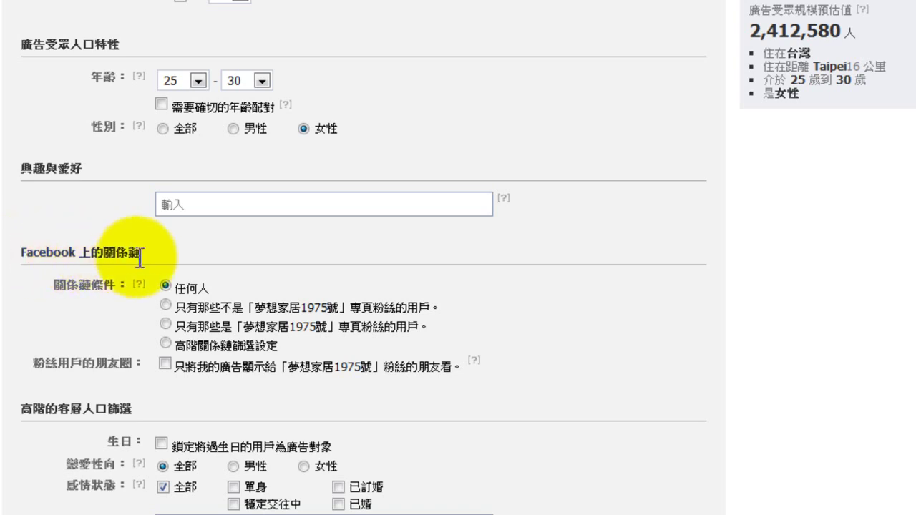
Target only users who are not fans of 夢想家居1975號 and show the ad only to friends of its fans
click(166, 304)
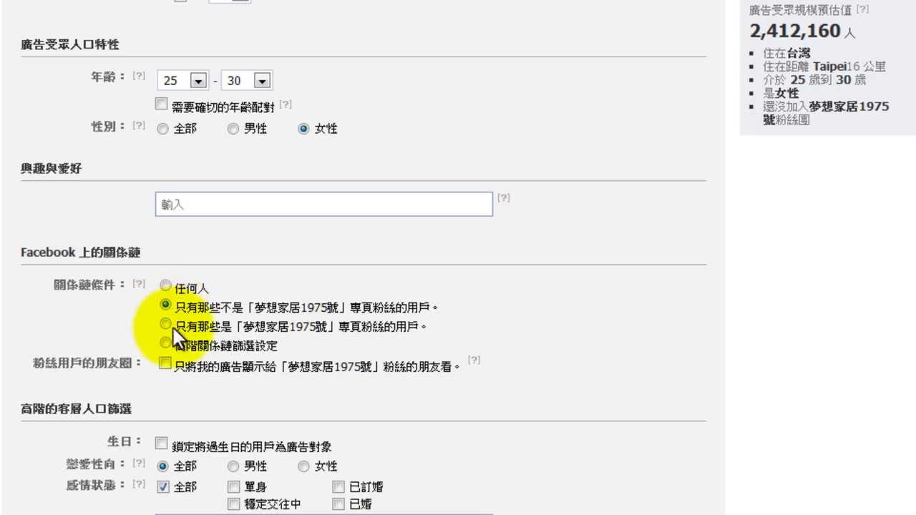
click(171, 326)
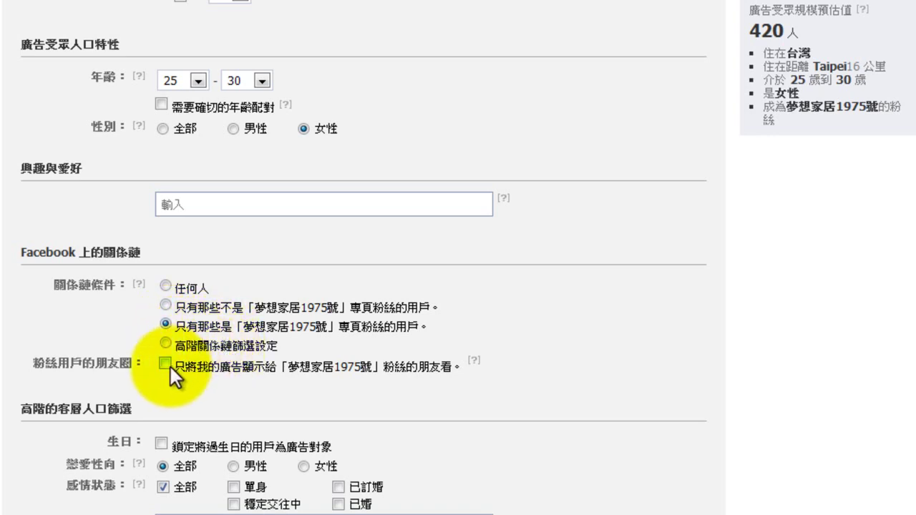
drag(34, 367, 143, 366)
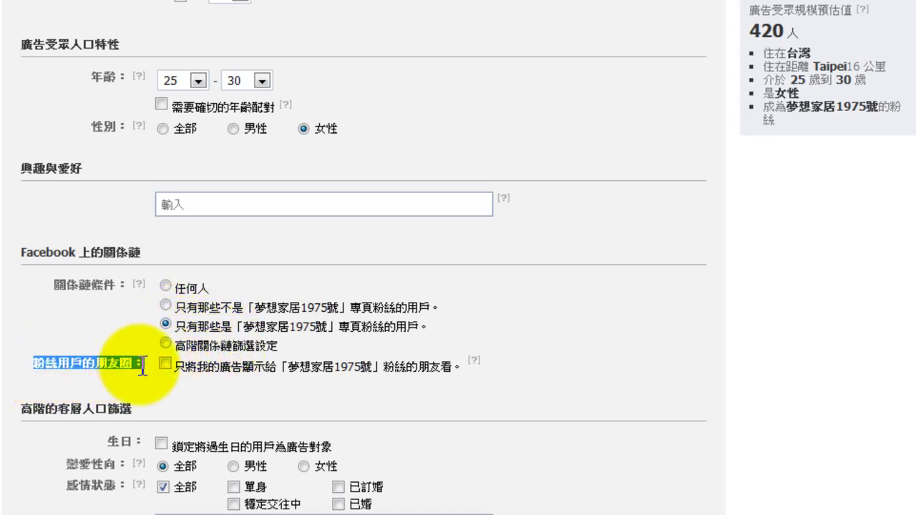
click(167, 377)
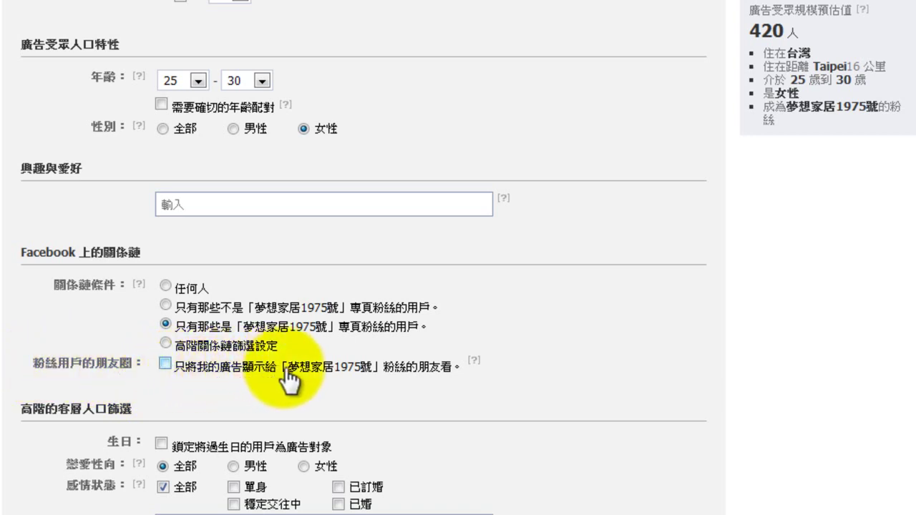
click(440, 373)
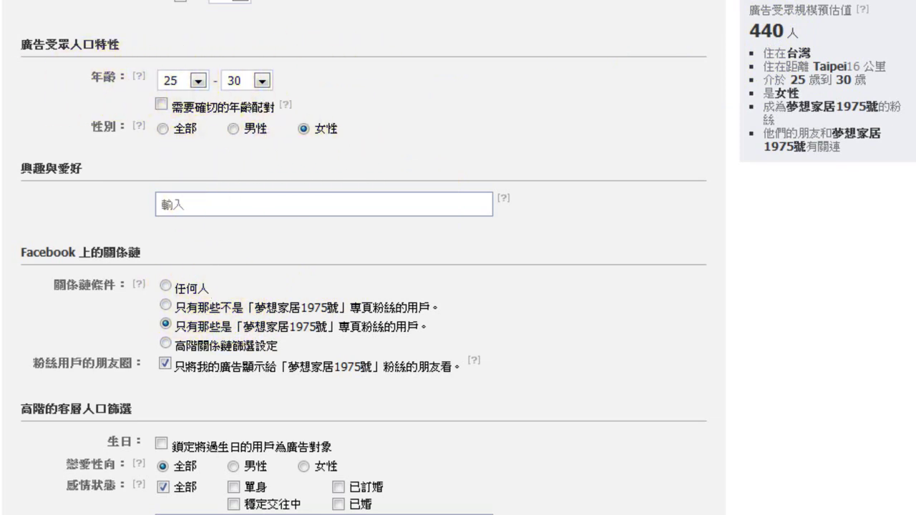
click(171, 303)
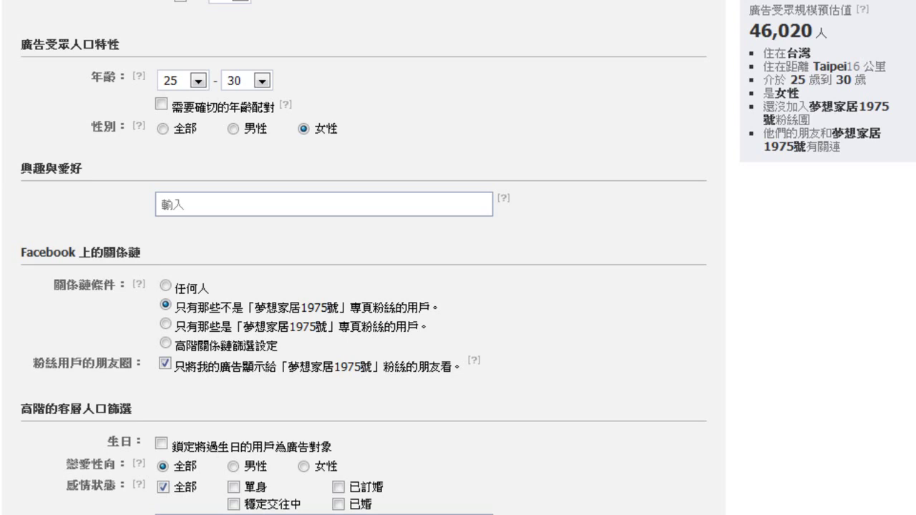
Set the audience gender (性別) to 全部
scroll(458, 258, down, 4)
scroll(458, 257, up, 1)
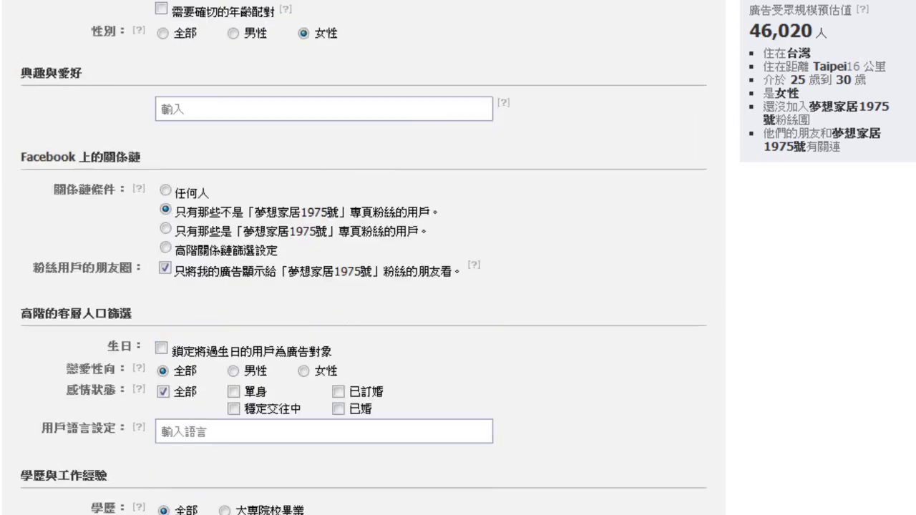
scroll(173, 259, up, 8)
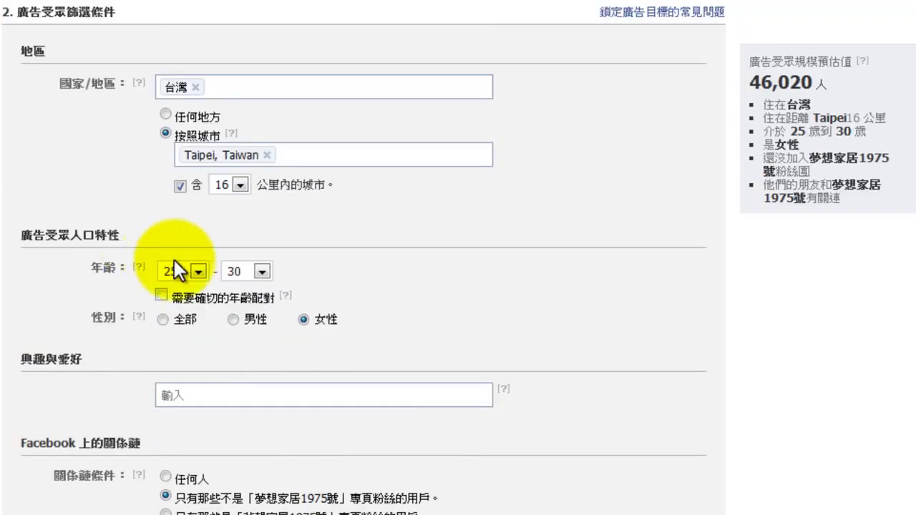
click(162, 319)
scroll(150, 300, down, 12)
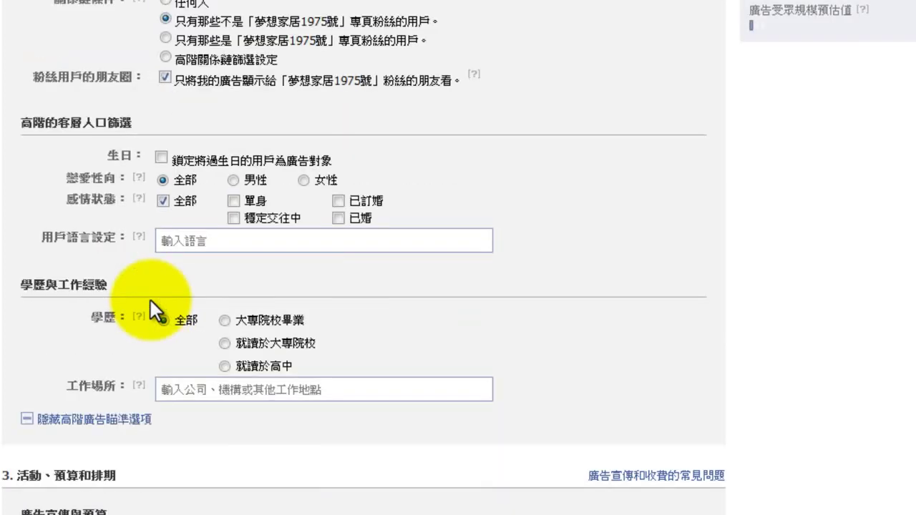
Set the romantic orientation (戀愛性向) to 男性 and the audience gender (性別) to 男性
scroll(152, 309, up, 4)
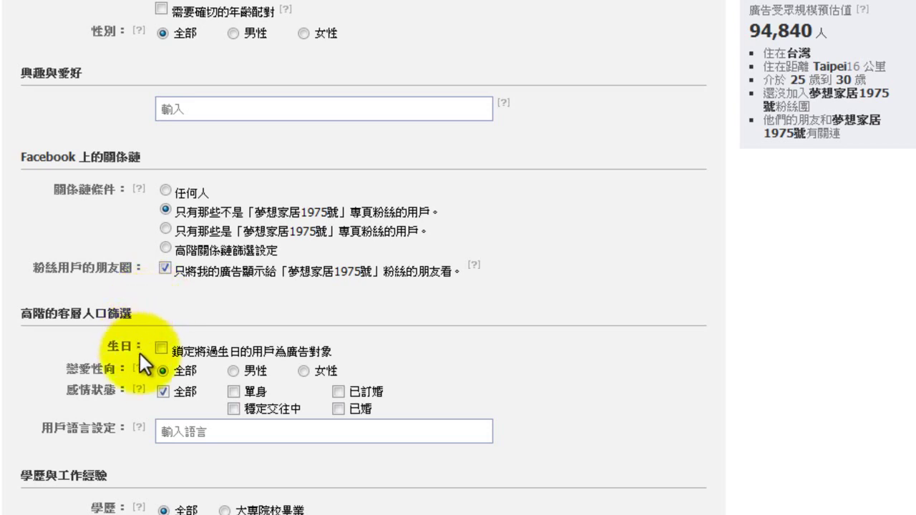
click(236, 368)
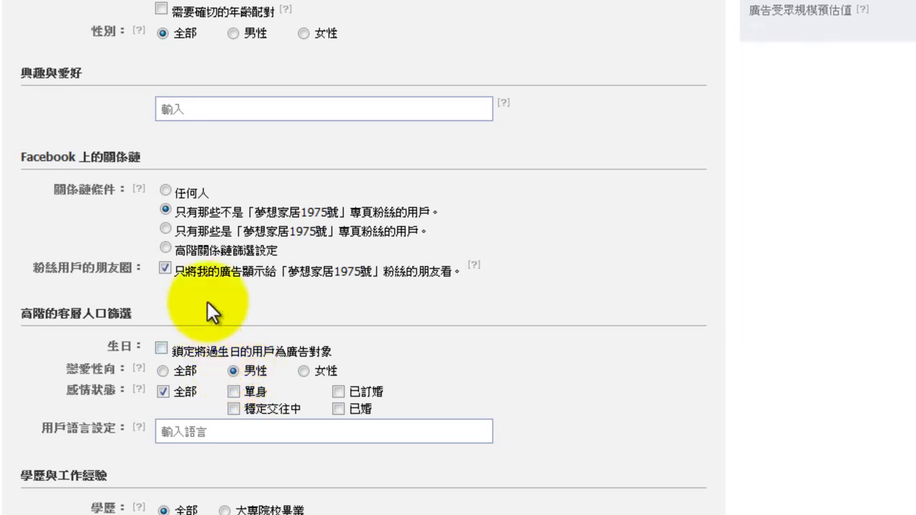
click(229, 33)
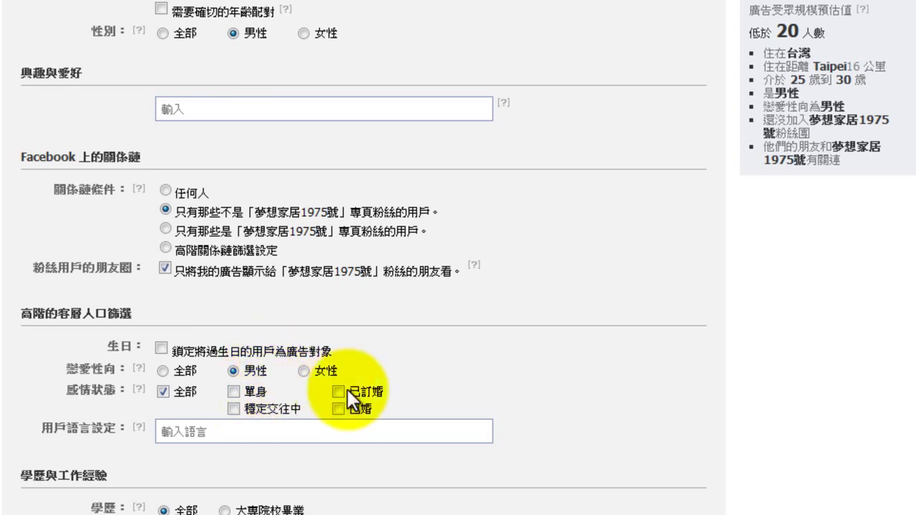
Look over the education and work criteria and the campaign, schedule and pricing settings of the ad
scroll(343, 417, down, 2)
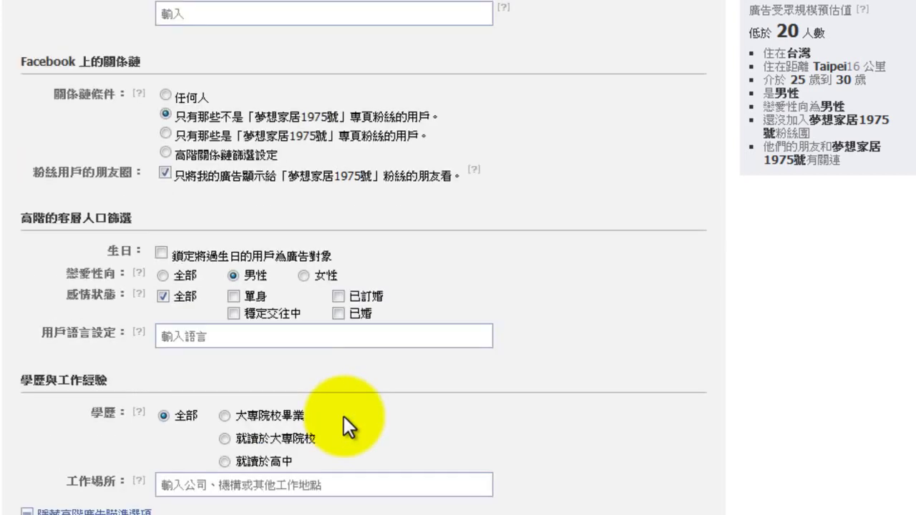
scroll(429, 86, down, 4)
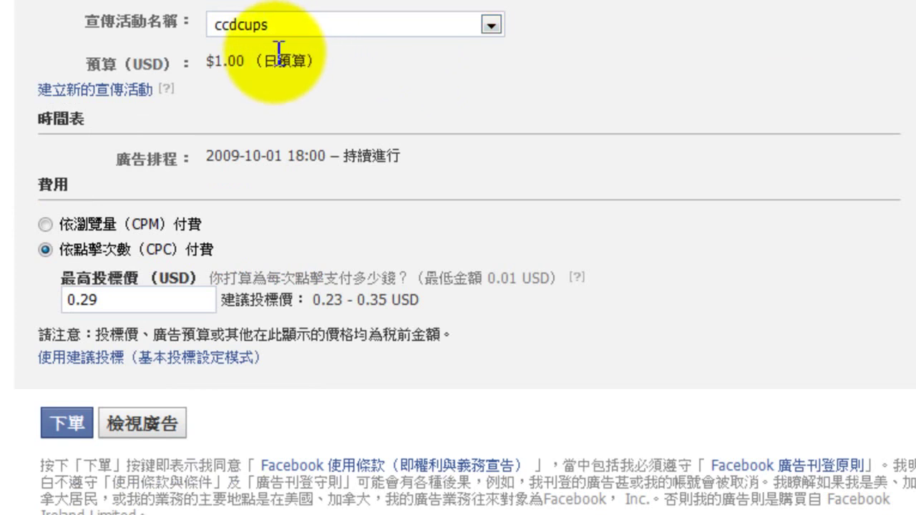
Switch from the existing campaign to creating a new one (建立新的宣傳活動) and start entering its name
click(146, 84)
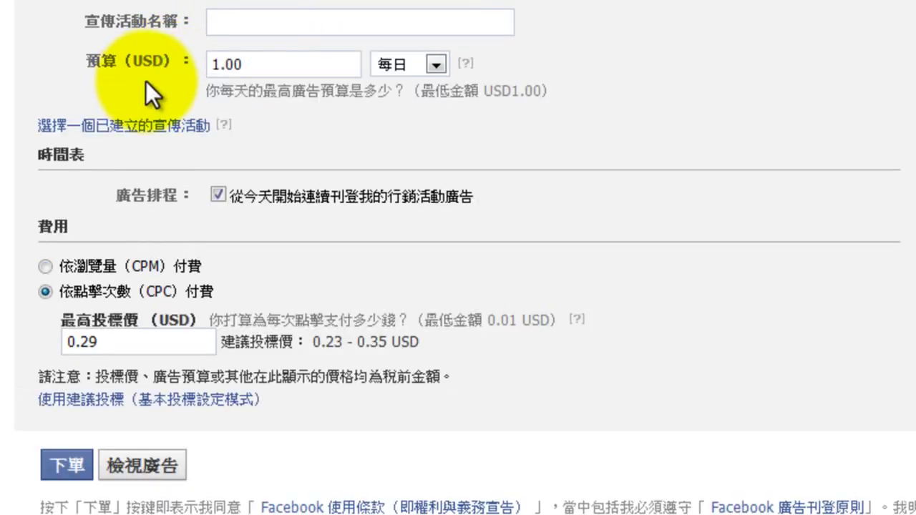
click(215, 26)
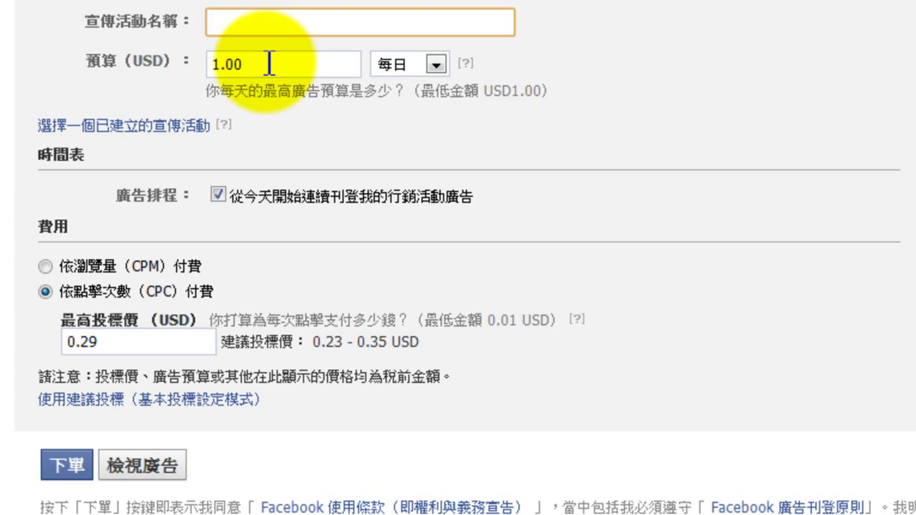
Set the maximum bid (最高投標價) for pay-per-click (CPC) pricing to 0.3 USD
scroll(263, 123, down, 2)
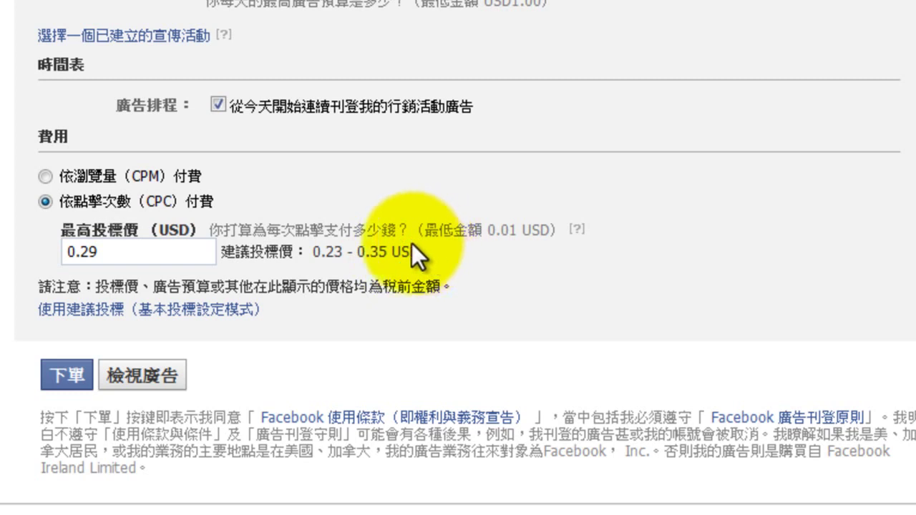
drag(99, 252, 36, 248)
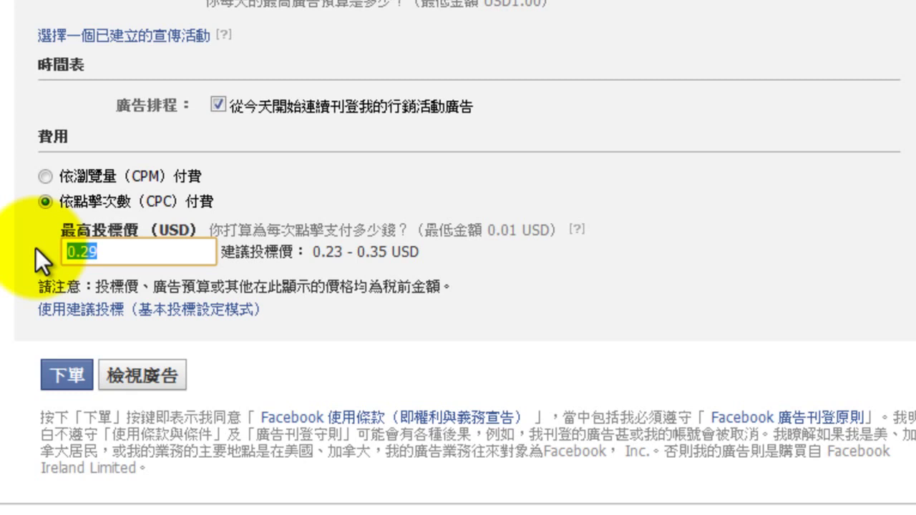
text(0.3)
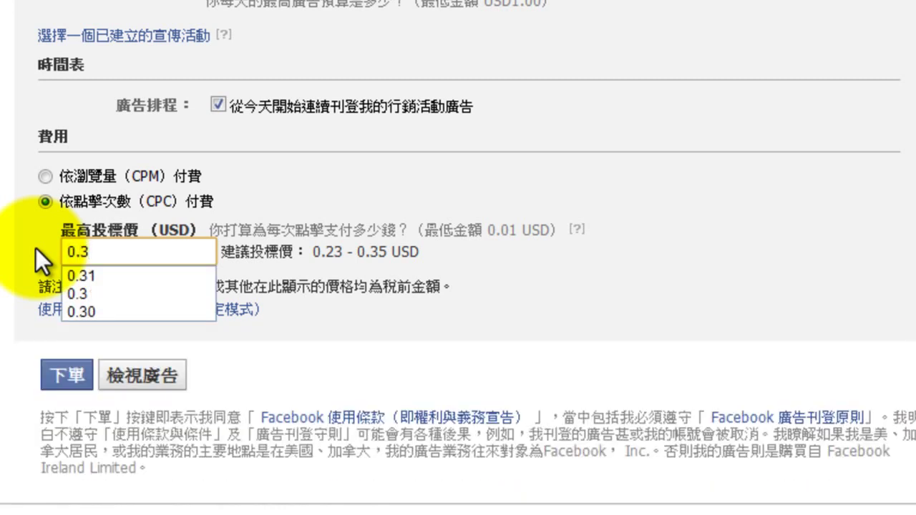
click(33, 248)
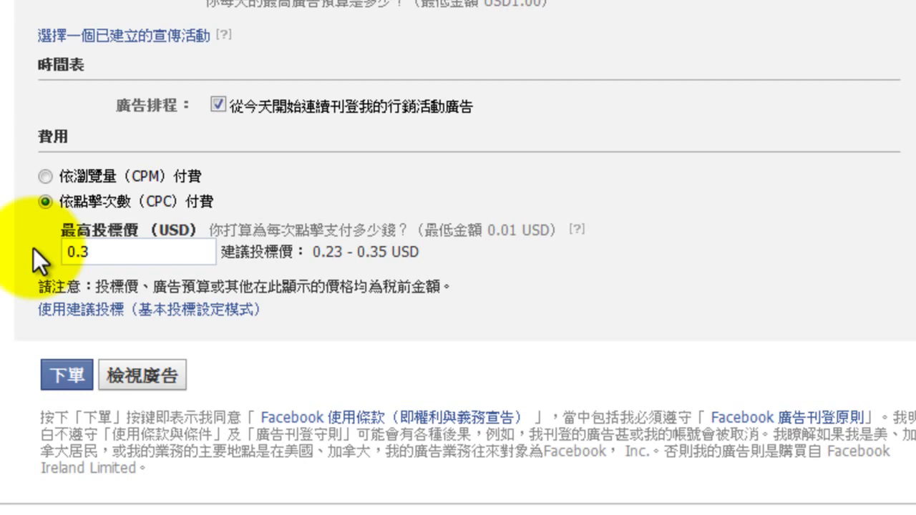
scroll(33, 254, up, 10)
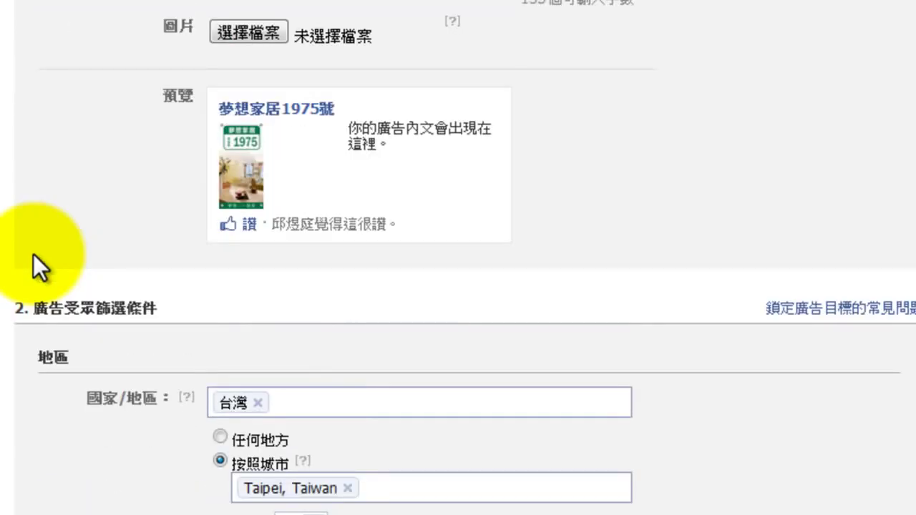